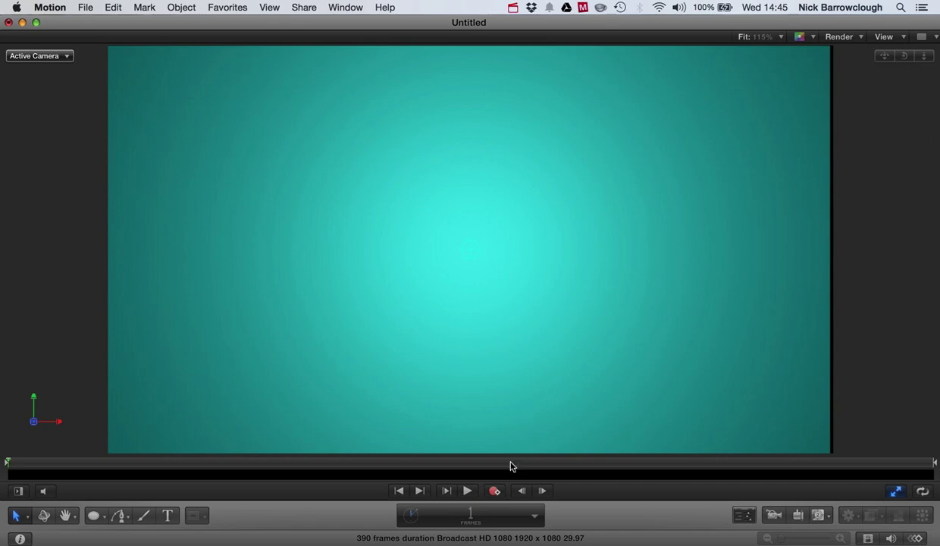
Play the finished NB intro twice from the start, then exit full-screen playback.
left_click(468, 491)
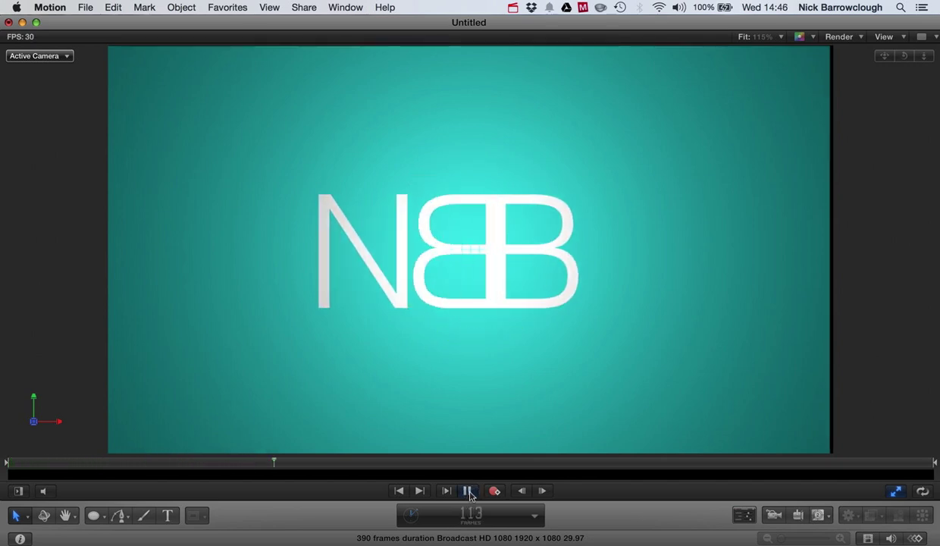
left_click(469, 492)
left_click_drag(315, 462, 6, 462)
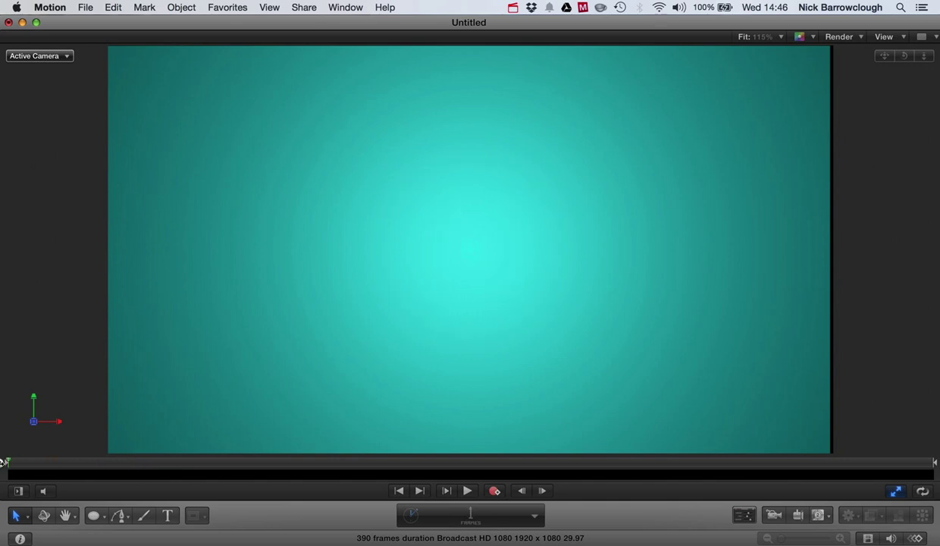
left_click(466, 491)
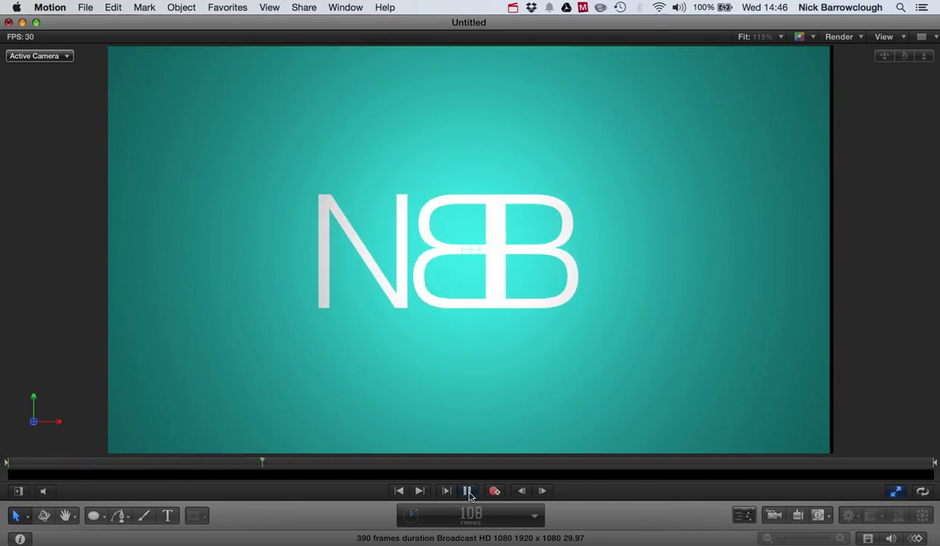
left_click(467, 491)
left_click(896, 494)
Create a new blank project, fit the canvas, and draw a centred full-frame rectangle.
left_click(85, 8)
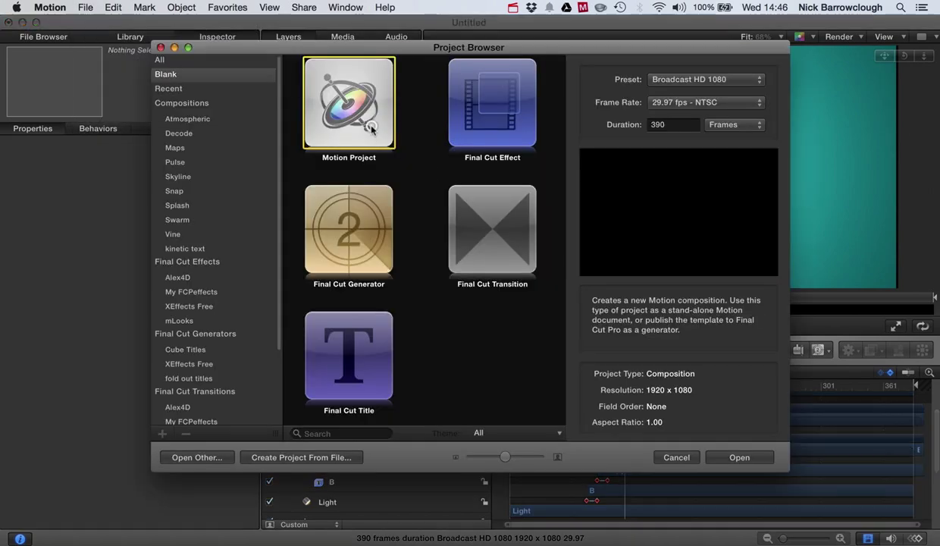
key("Return")
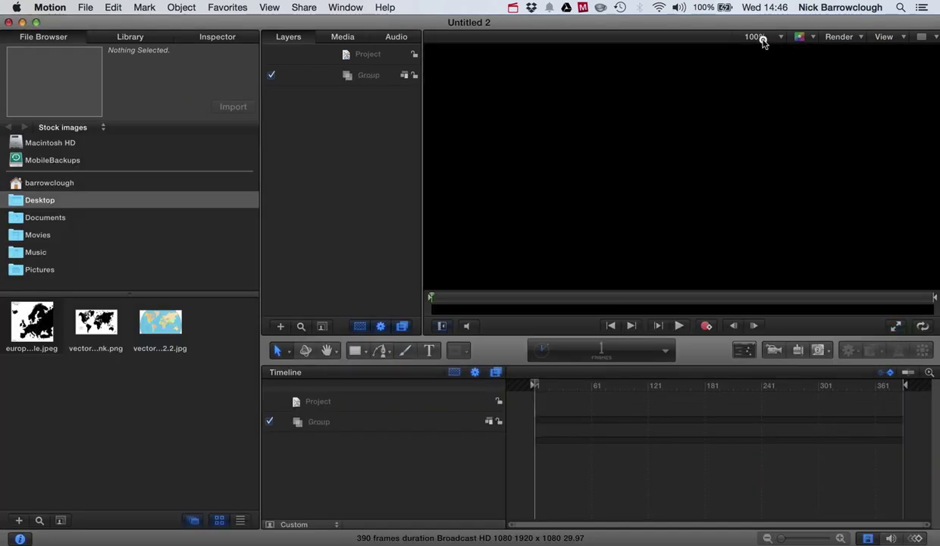
left_click(762, 42)
left_click(761, 51)
left_click(358, 350)
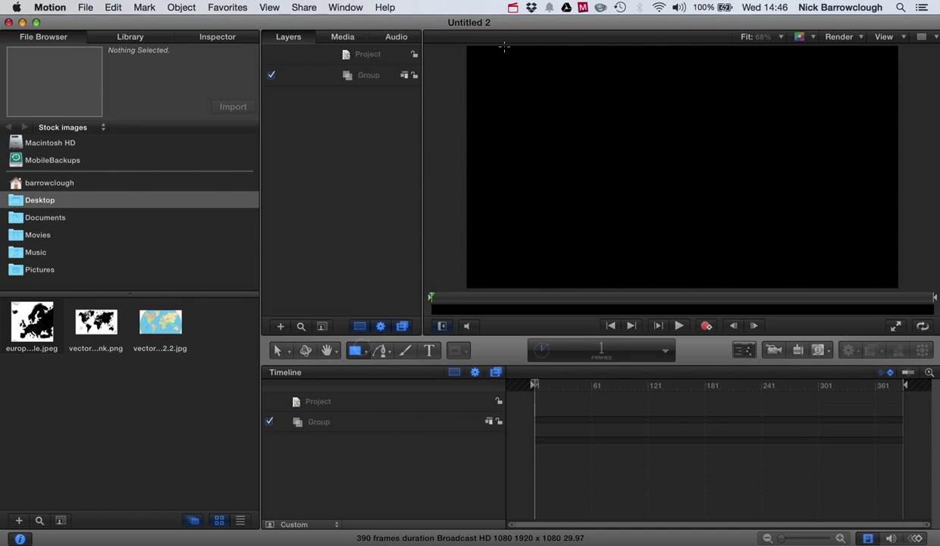
mouse_move(466, 45)
left_mouse_down()
mouse_move(854, 214)
mouse_move(909, 265)
mouse_move(896, 286)
left_mouse_up()
left_click(275, 350)
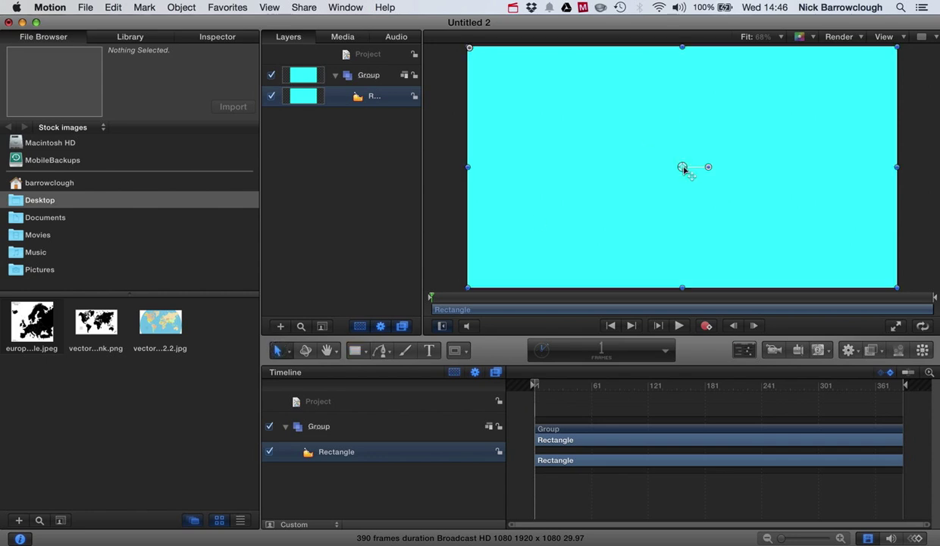
left_click_drag(686, 167, 683, 167)
Darken the rectangle's fill from cyan to teal and add a light to the scene.
left_click(212, 34)
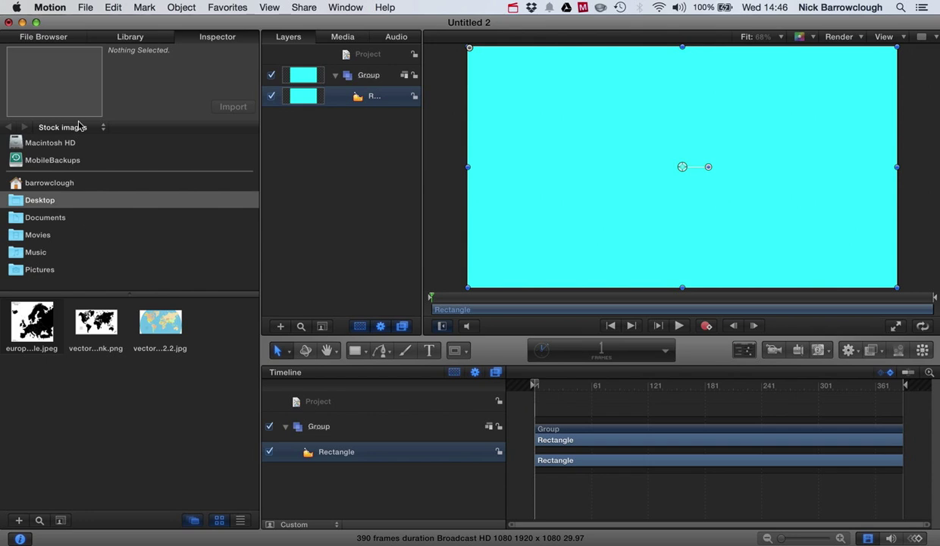
left_click(110, 219)
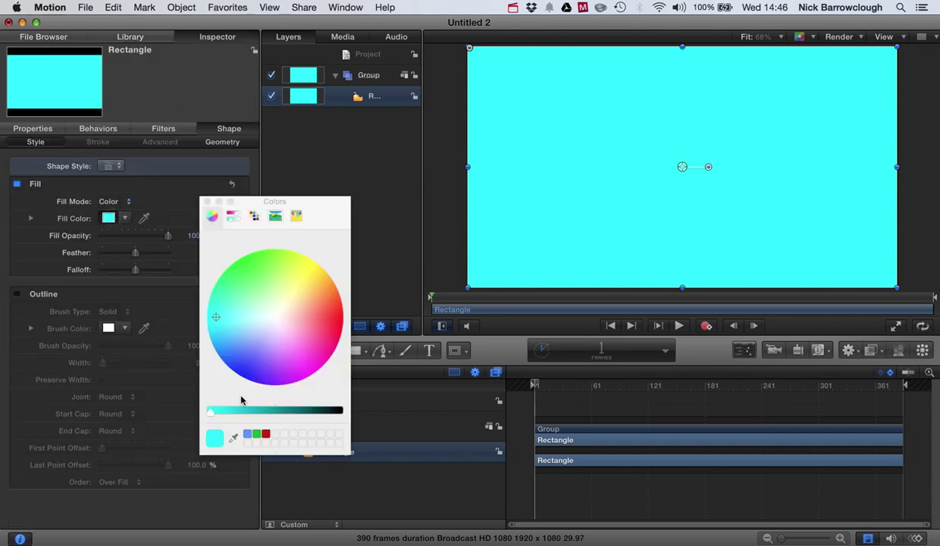
left_click_drag(211, 413, 243, 412)
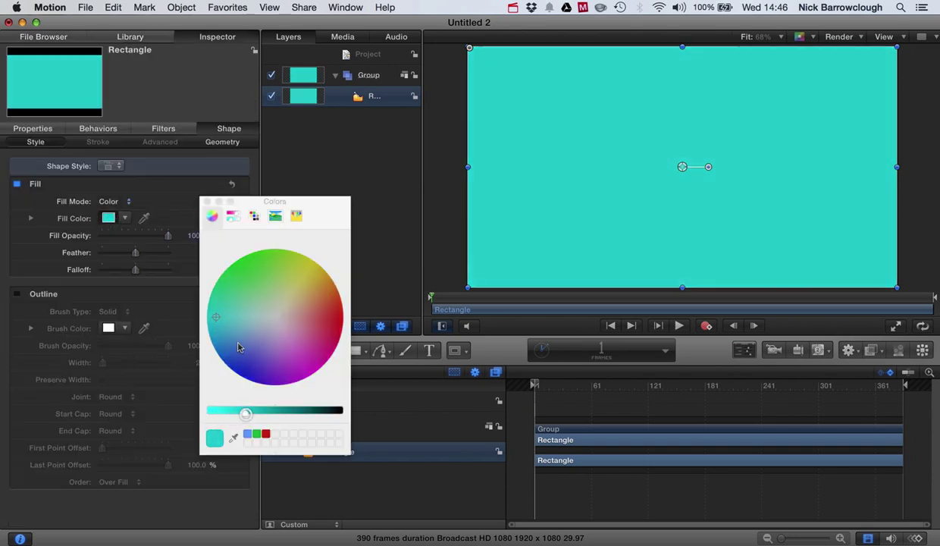
left_click(206, 202)
left_click(797, 352)
Switch the group to 3D, raise the light's intensity and push it back in depth.
left_click(580, 109)
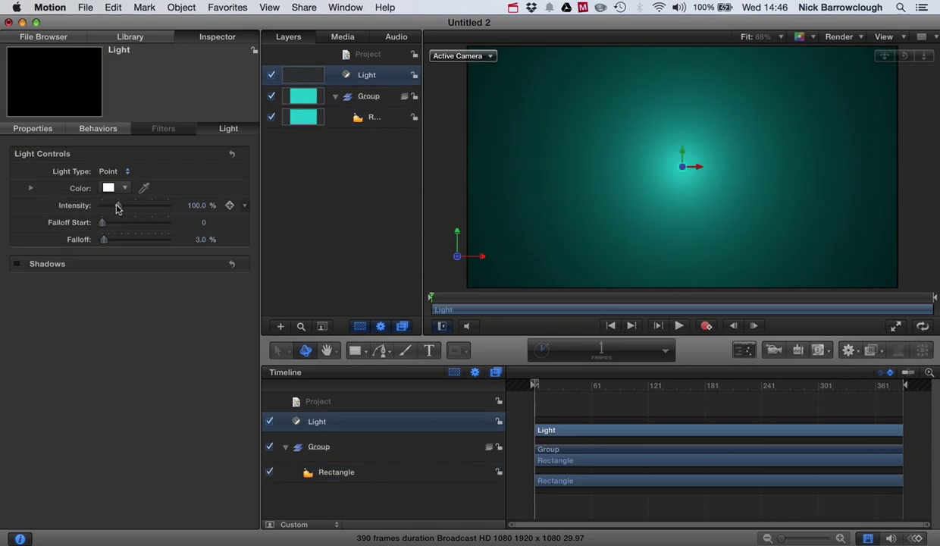
left_click_drag(118, 205, 145, 206)
left_click_drag(682, 173, 724, 122)
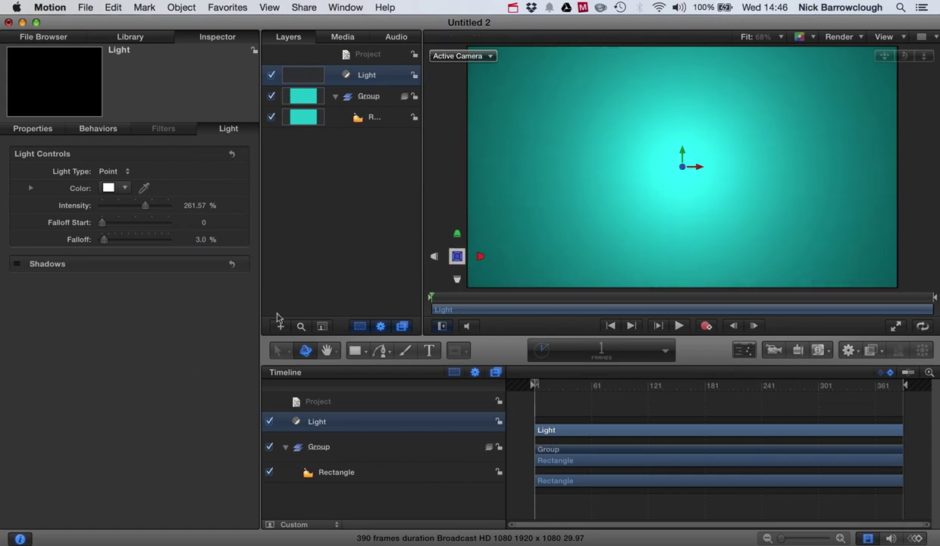
left_click(366, 190)
Rename the group 'Background' and move the Light layer inside it.
double_click(368, 97)
type("Background")
key("Return")
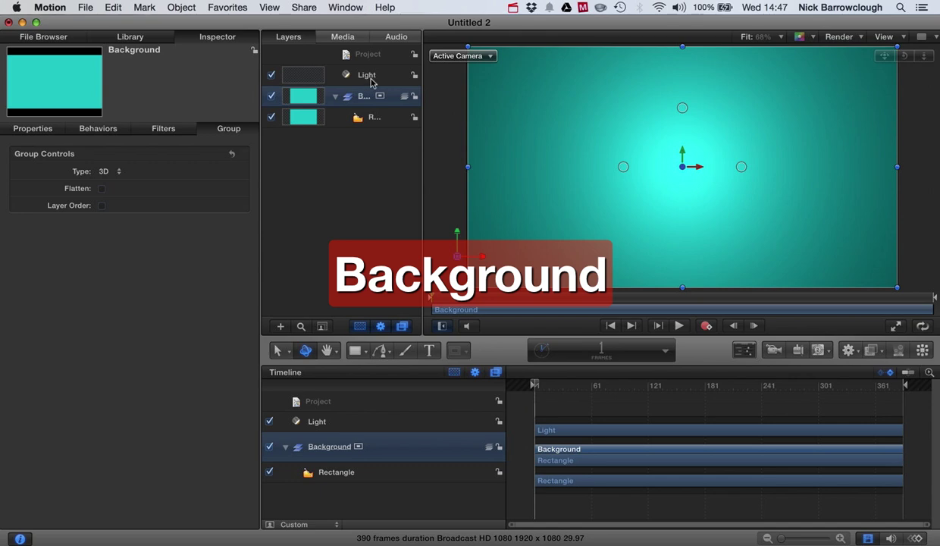
left_click_drag(369, 76, 352, 100)
left_click(356, 171)
left_click(680, 167)
left_click(919, 199)
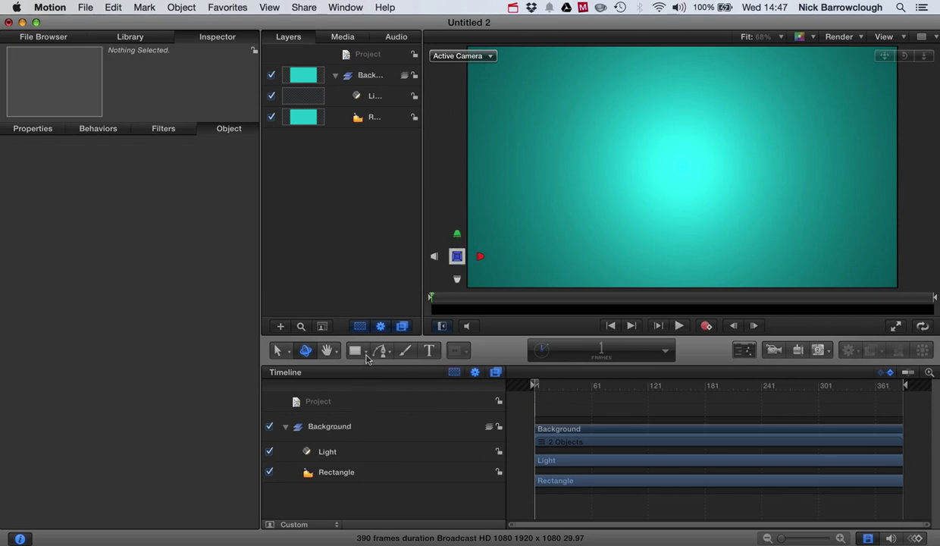
Draw a circle on the canvas with the Circle tool.
left_click(366, 355)
left_click(379, 391)
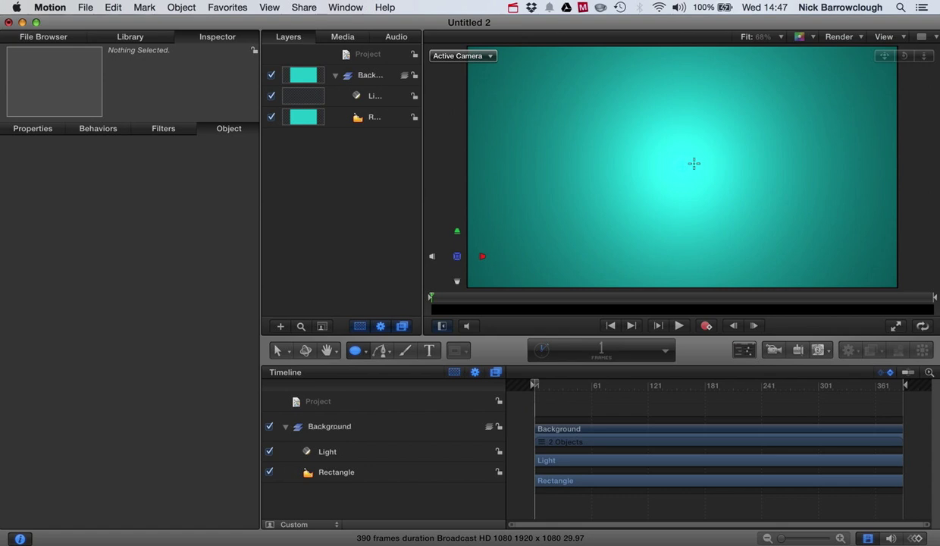
left_click_drag(623, 225, 773, 79)
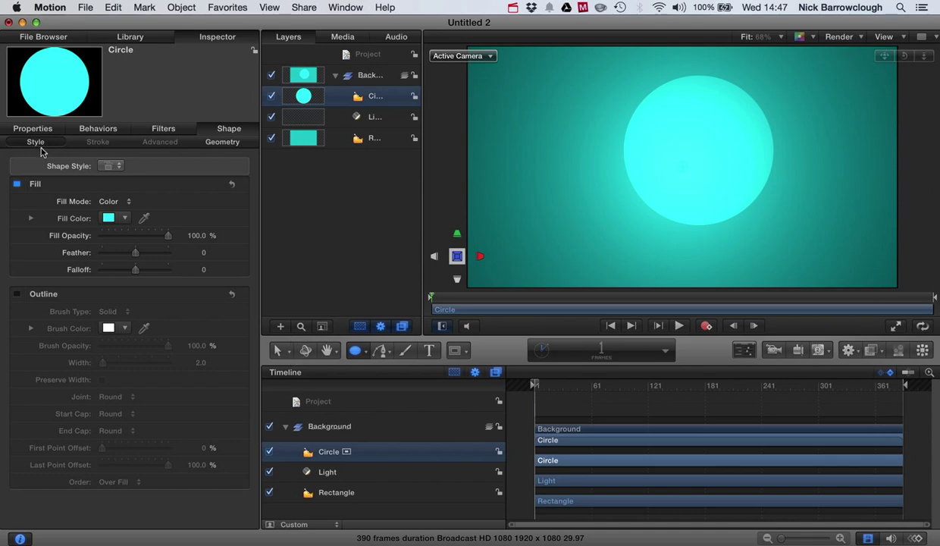
Turn off the circle's fill and give it an outline of width 10.
left_click(17, 184)
left_click(17, 294)
left_click(16, 295)
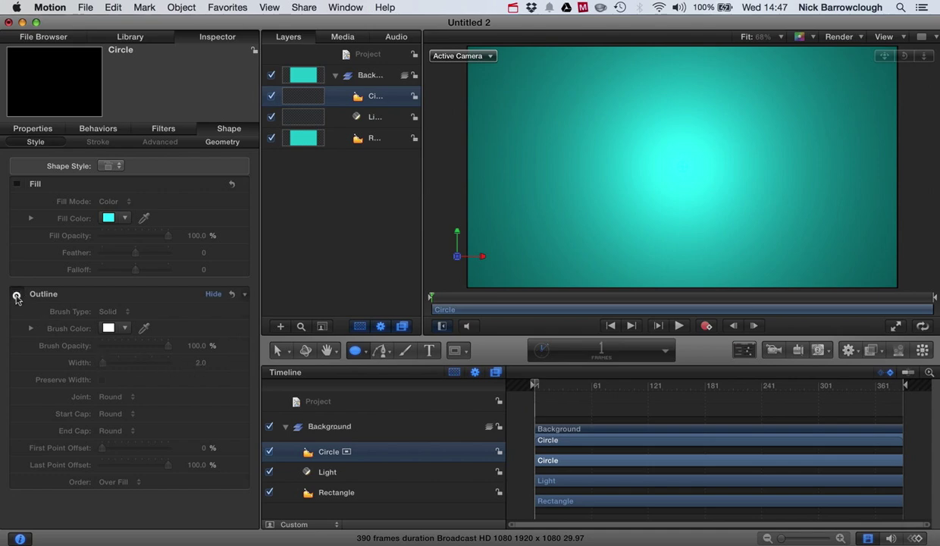
left_click(17, 294)
left_click(201, 364)
type("5")
key("Return")
left_click(201, 363)
type("10")
key("Return")
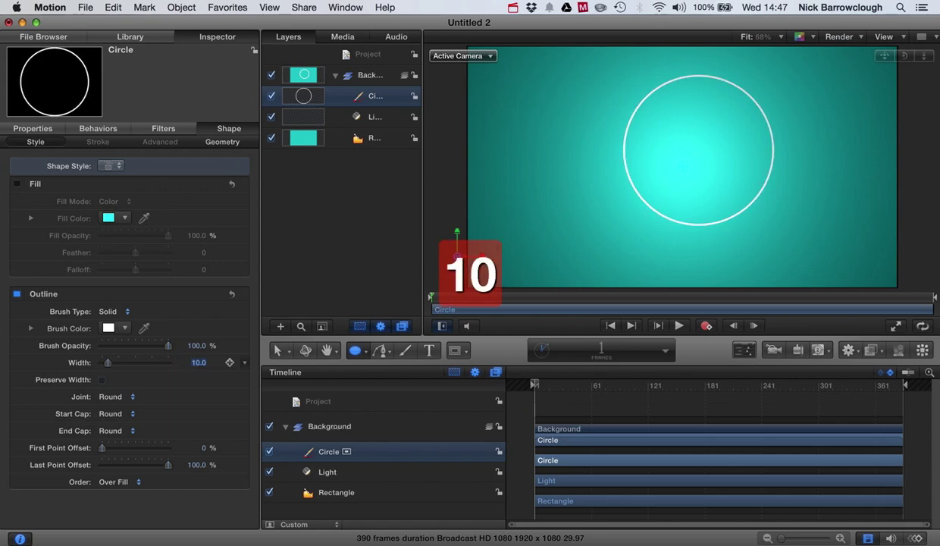
Centre the circle on the canvas, switch to the Front camera view and zoom to Fit.
left_click(278, 349)
left_click_drag(699, 150, 682, 167)
left_click(682, 168)
left_click(481, 56)
left_click(503, 97)
left_click(780, 36)
left_click(756, 38)
left_click(922, 151)
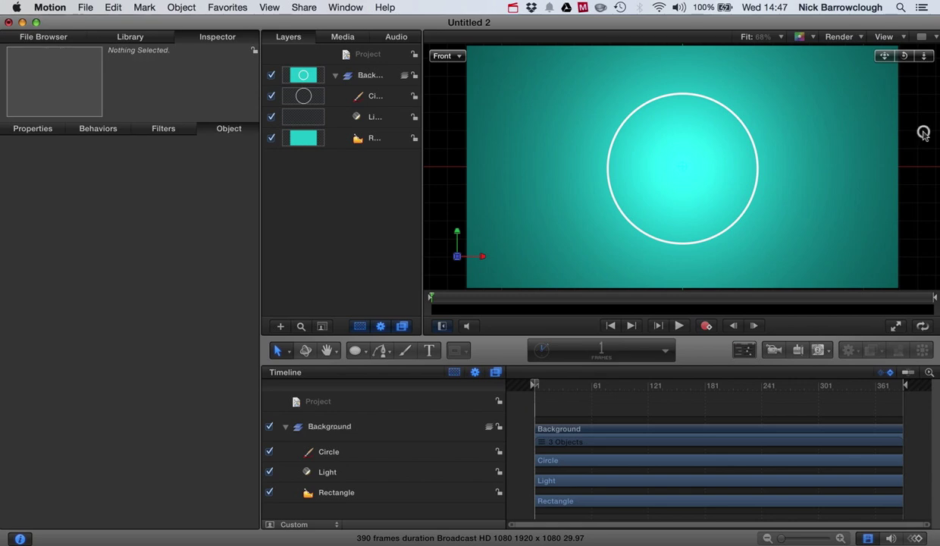
Keyframe the circle's Last Point Offset from 0% at frame 1 to 100% at frame 20.
left_click(756, 162)
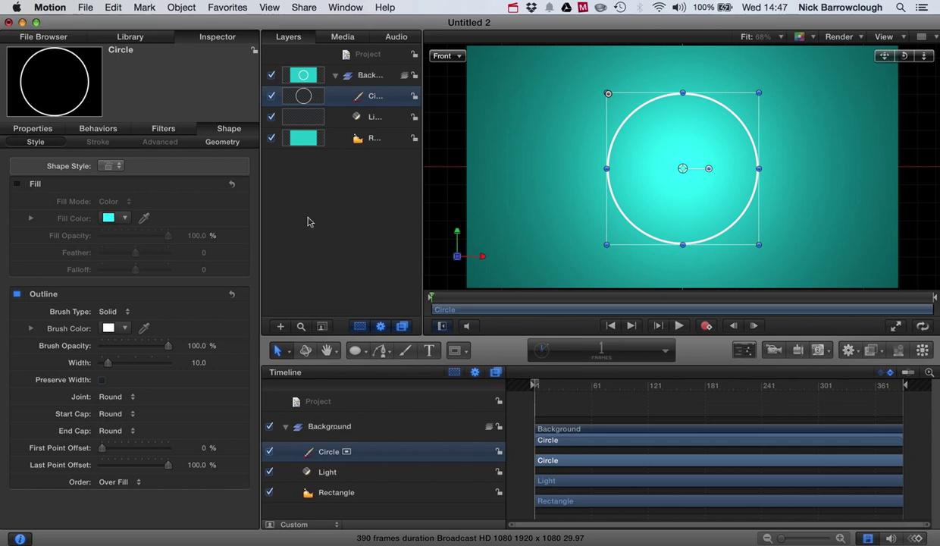
left_click(207, 142)
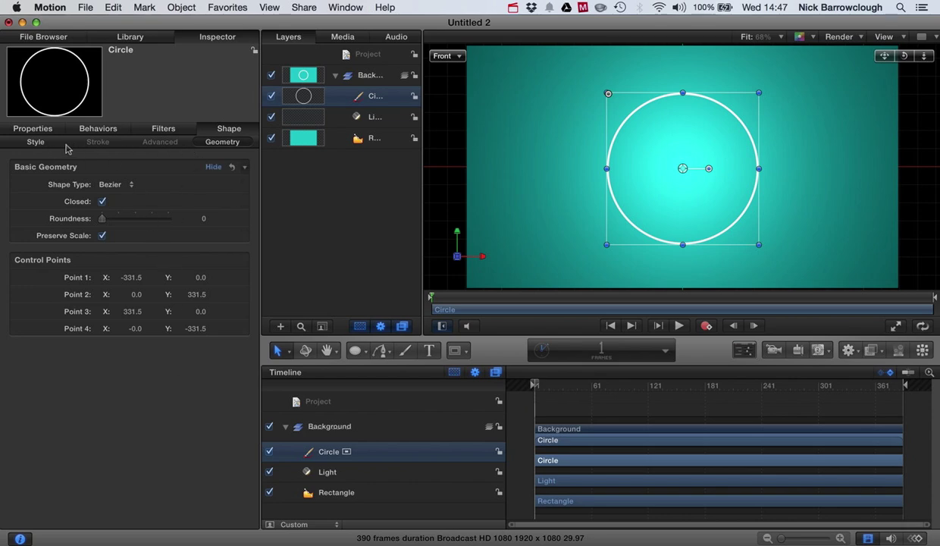
left_click(39, 142)
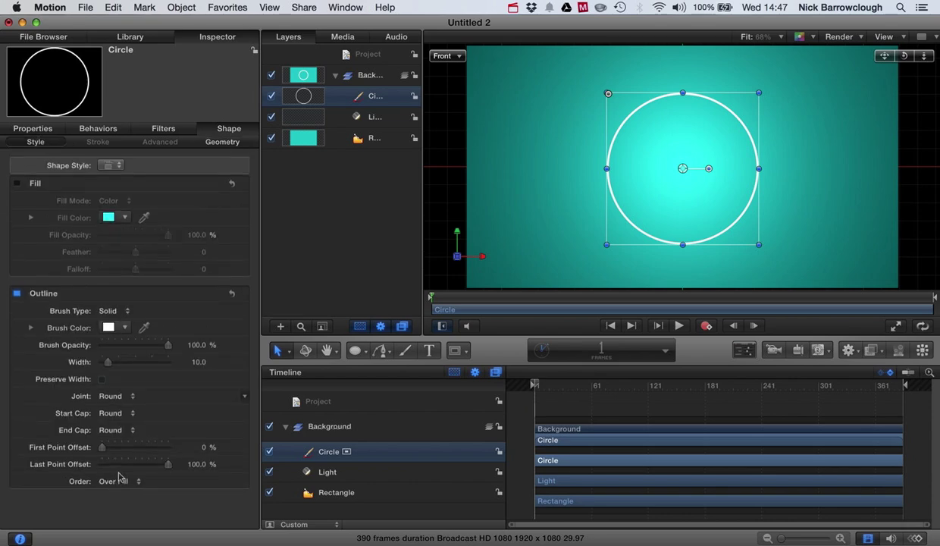
left_click_drag(169, 468, 88, 465)
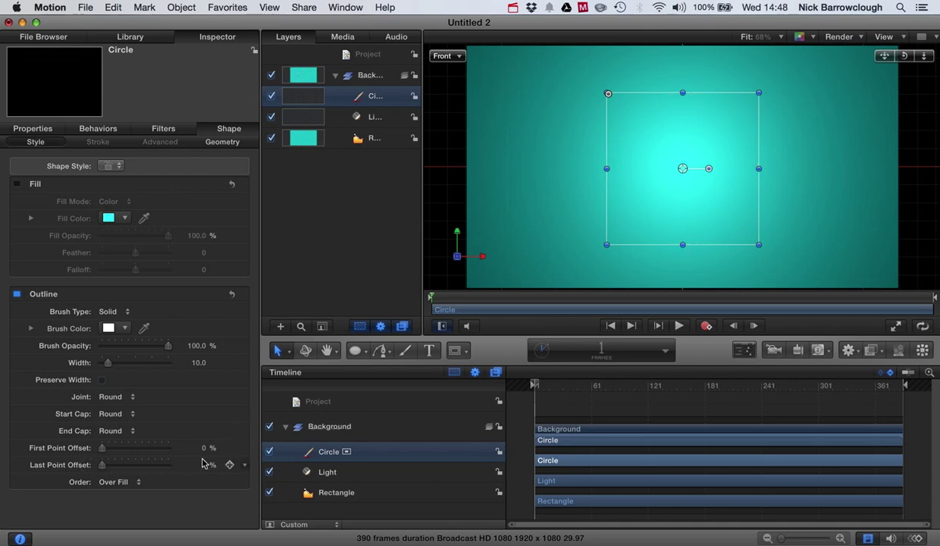
left_click(231, 465)
left_click_drag(535, 387, 552, 386)
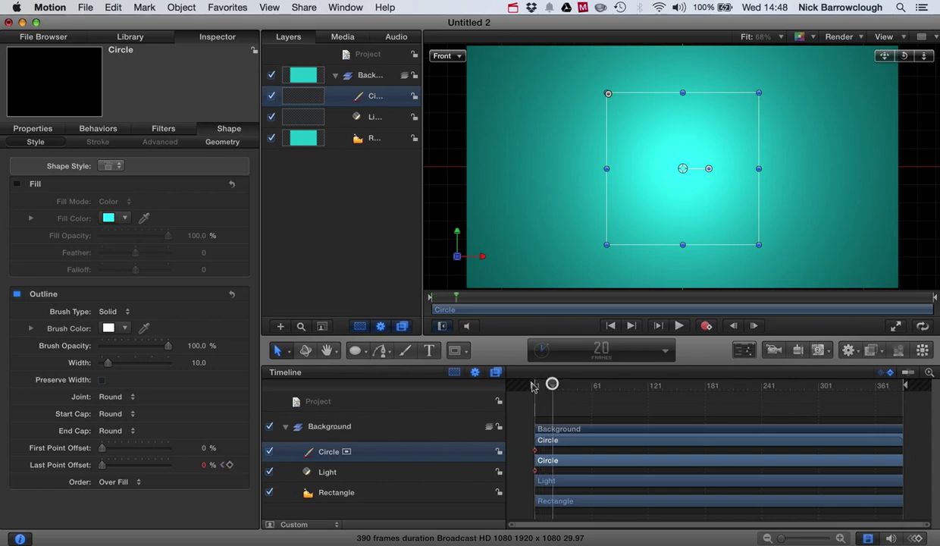
left_click_drag(101, 464, 195, 470)
Preview the circle draw-on animation from the start and return near frame 20.
left_click_drag(553, 385, 492, 385)
left_click(678, 325)
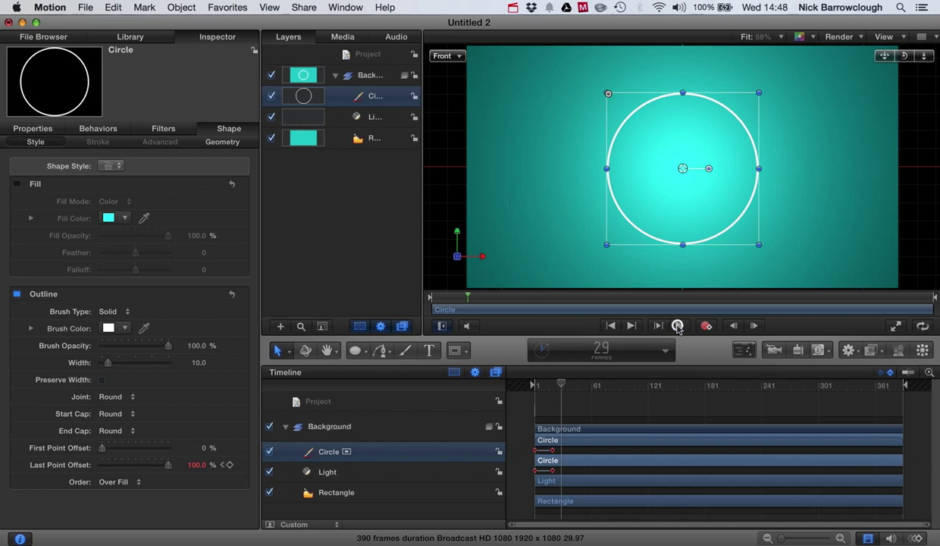
left_click(677, 325)
left_click_drag(562, 383, 553, 384)
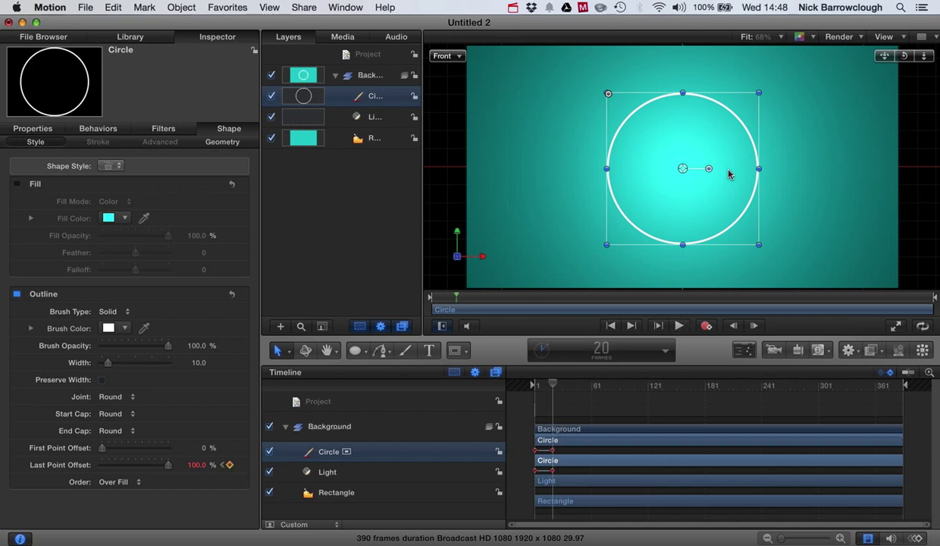
left_click(924, 218)
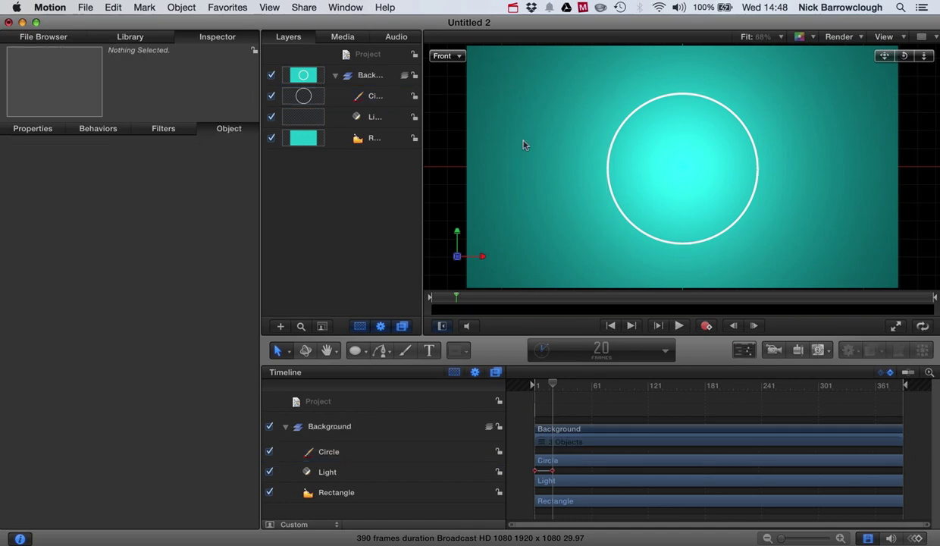
Duplicate the Rectangle layer.
left_click(304, 142)
right_click(303, 140)
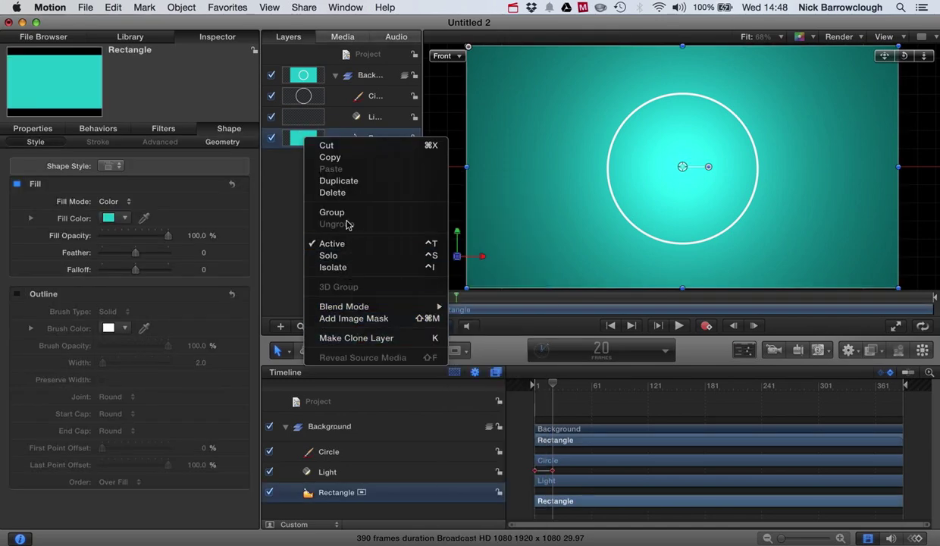
left_click(343, 186)
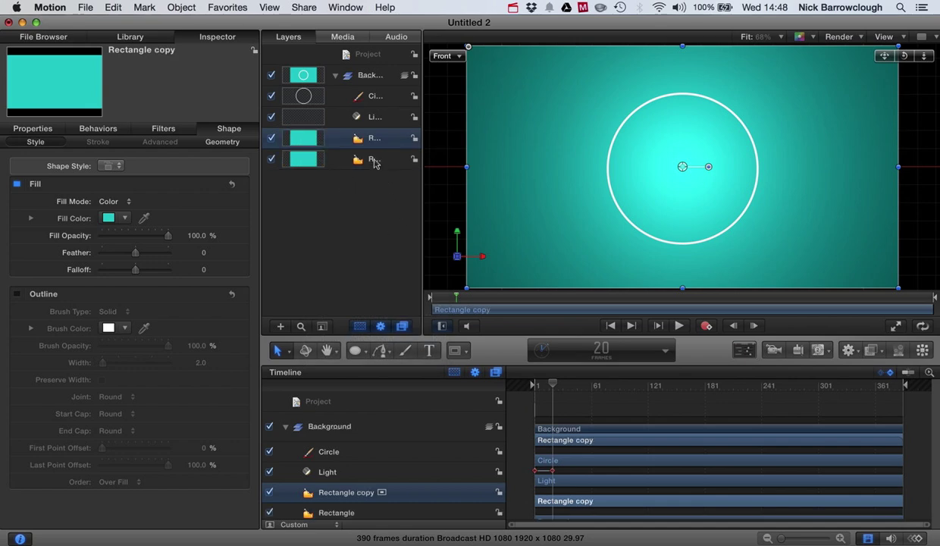
Rename the original rectangle 'Background' and the copy 'Mask1', then lock Background.
left_click(372, 160)
type("Background")
key("Return")
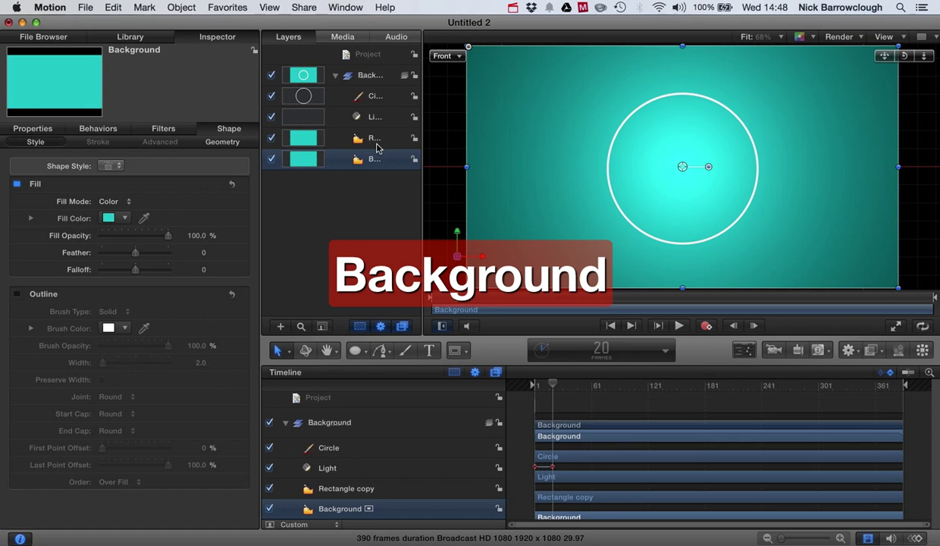
double_click(377, 140)
type("Mask1")
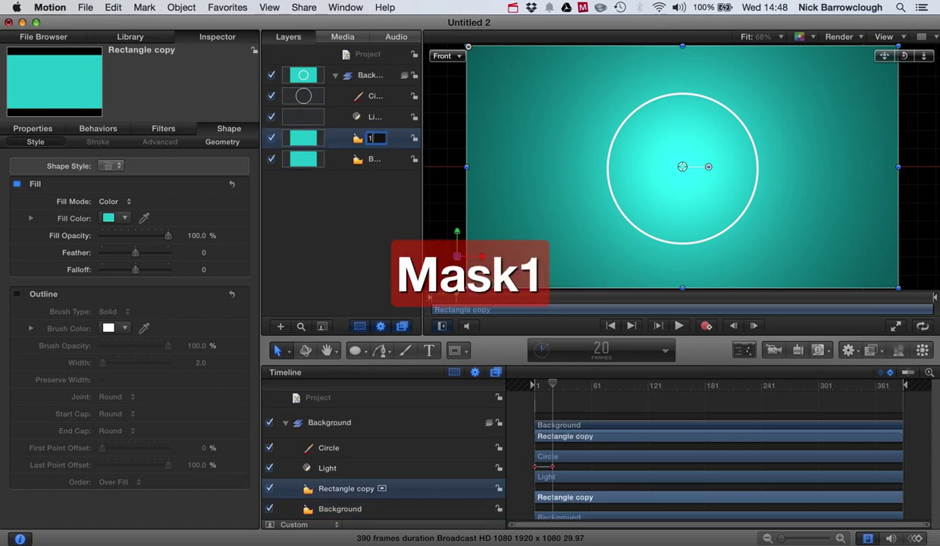
key("Return")
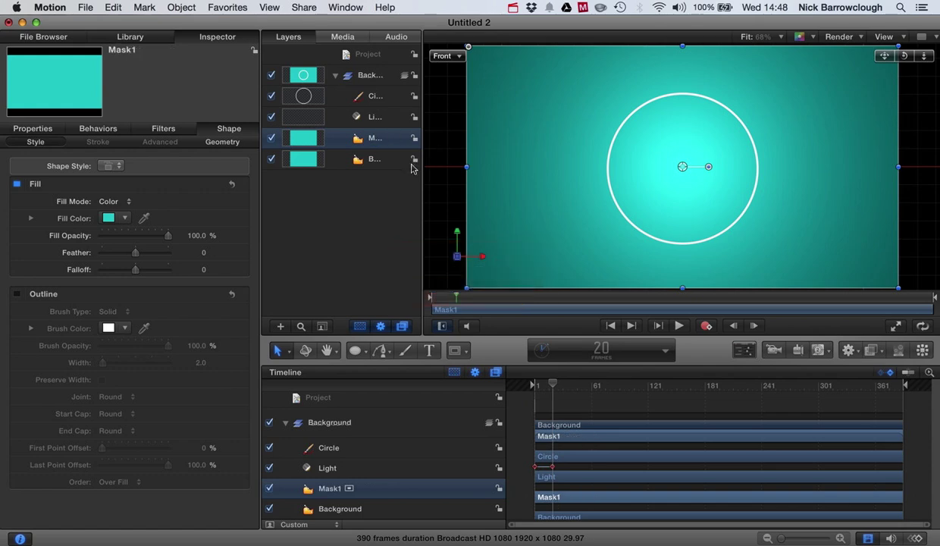
left_click(413, 160)
left_click(31, 128)
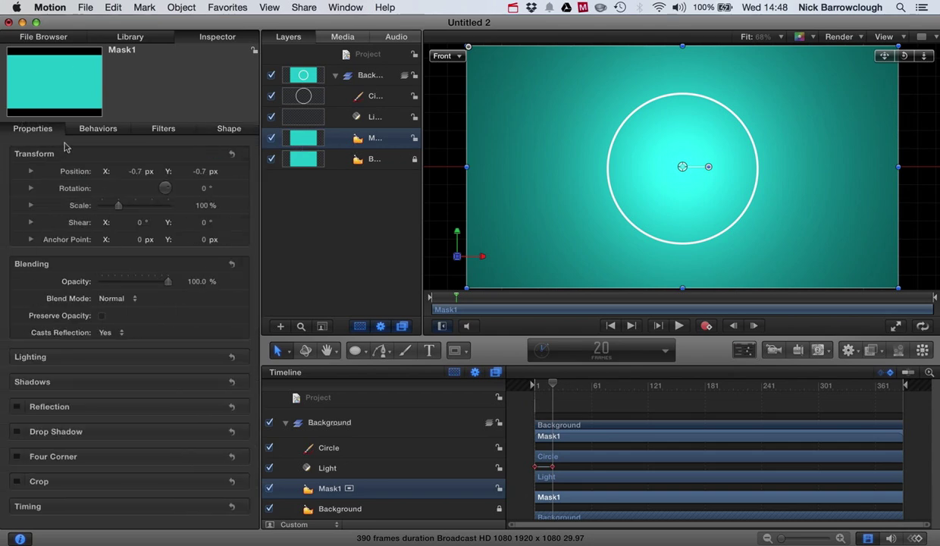
Set Mask1's Z position to 4 and the Circle's Z position to 5.
left_click(30, 171)
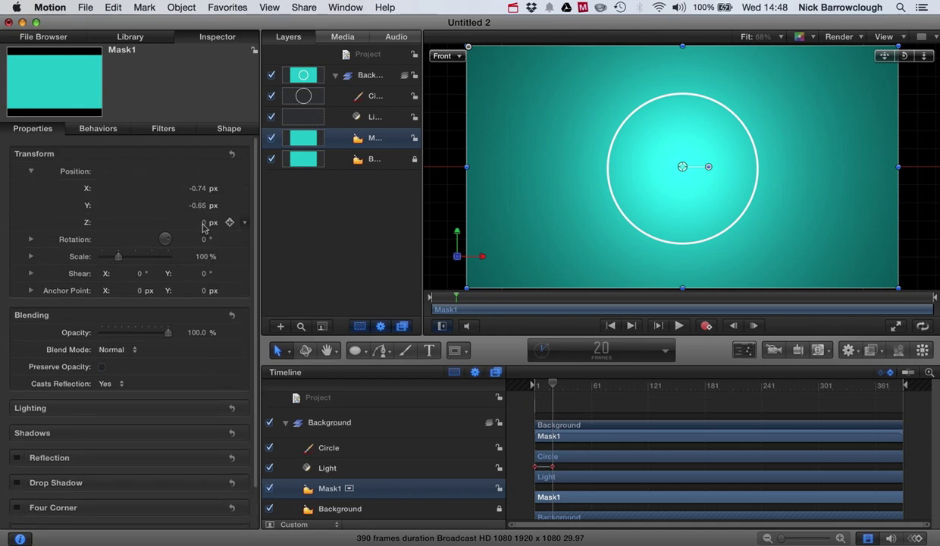
left_click(203, 224)
type("4")
key("Return")
left_click(304, 94)
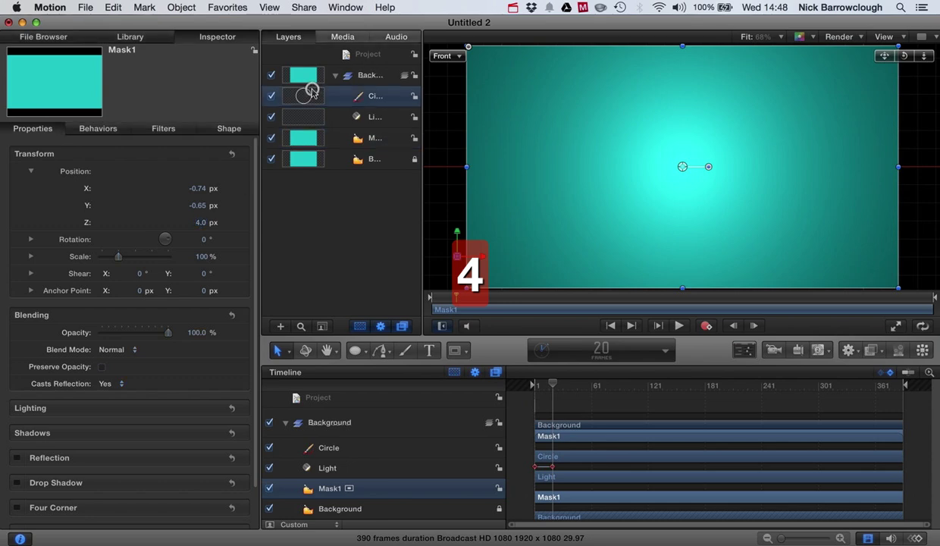
left_click(203, 225)
type("5")
key("Return")
Scrub the playhead to preview the ring drawing on through frame 20.
left_click(436, 136)
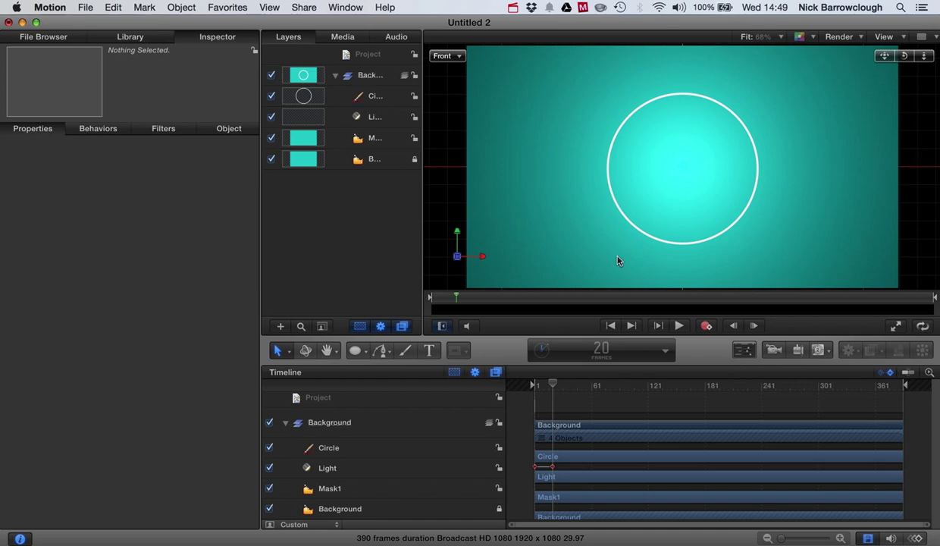
mouse_move(552, 385)
left_mouse_down()
mouse_move(531, 384)
mouse_move(552, 385)
left_mouse_up()
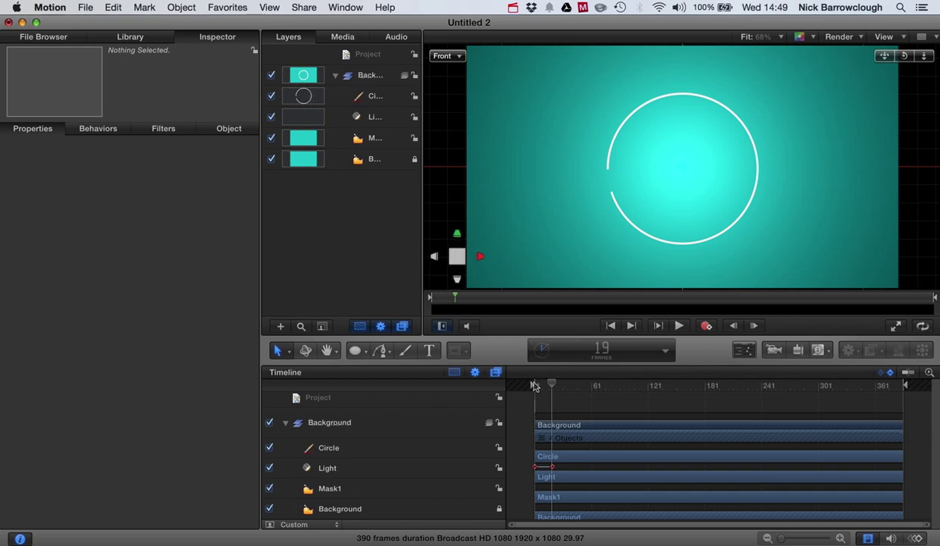
left_click_drag(551, 388, 554, 389)
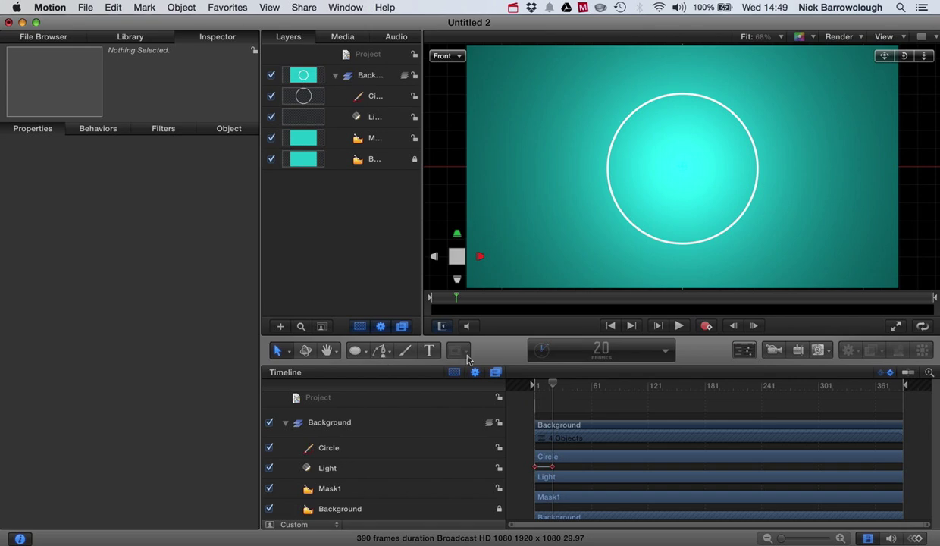
Draw a circle mask on Mask1 and align it to match the white ring.
left_click(294, 137)
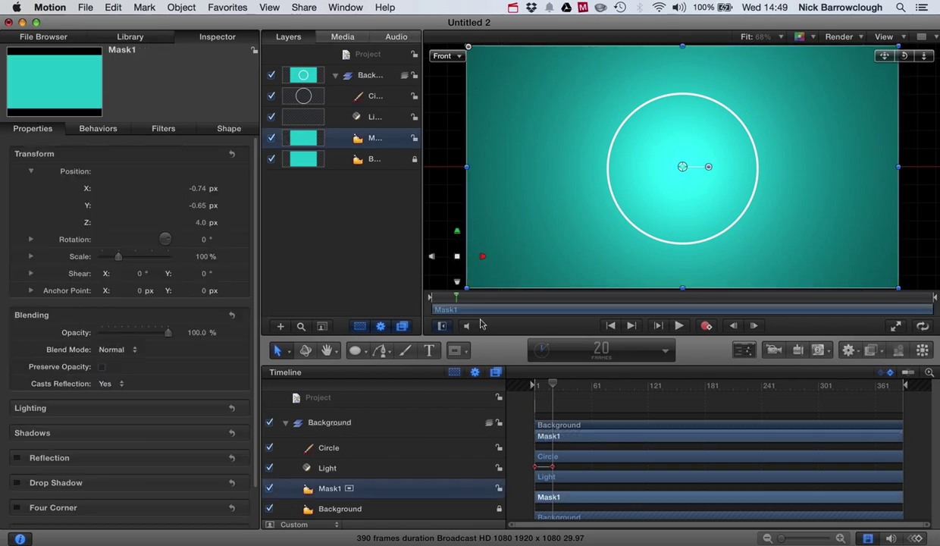
mouse_move(457, 349)
left_mouse_down()
mouse_move(464, 413)
mouse_move(493, 402)
left_mouse_up()
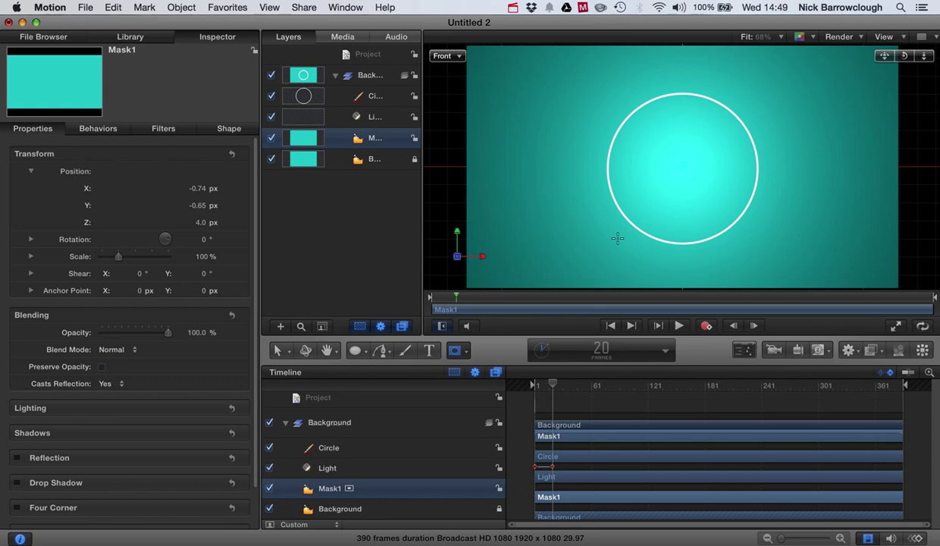
left_click_drag(618, 238, 767, 70)
left_click_drag(692, 160, 682, 169)
left_click_drag(604, 247, 608, 241)
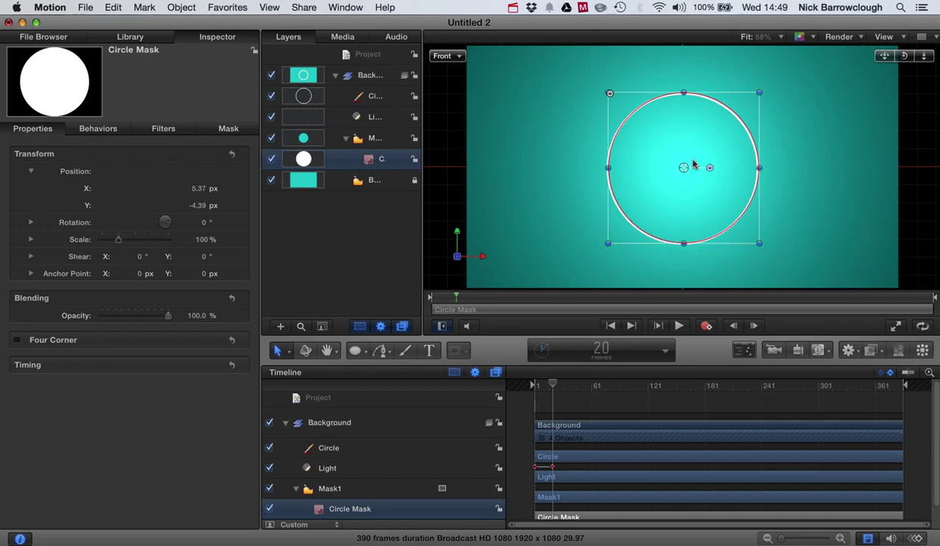
left_click_drag(683, 166, 683, 171)
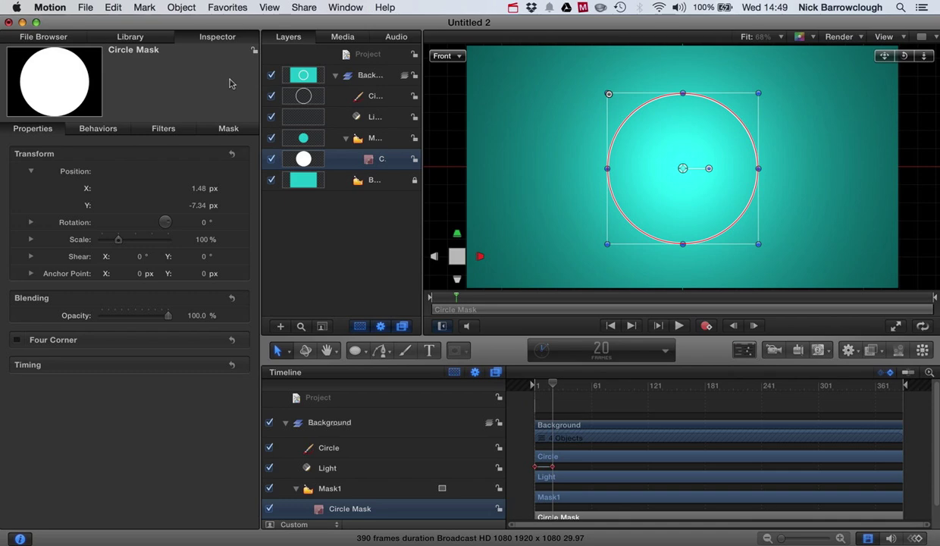
Set the circle mask's blend mode to Subtract and collapse Mask1.
left_click(225, 129)
left_click(112, 188)
left_click(114, 199)
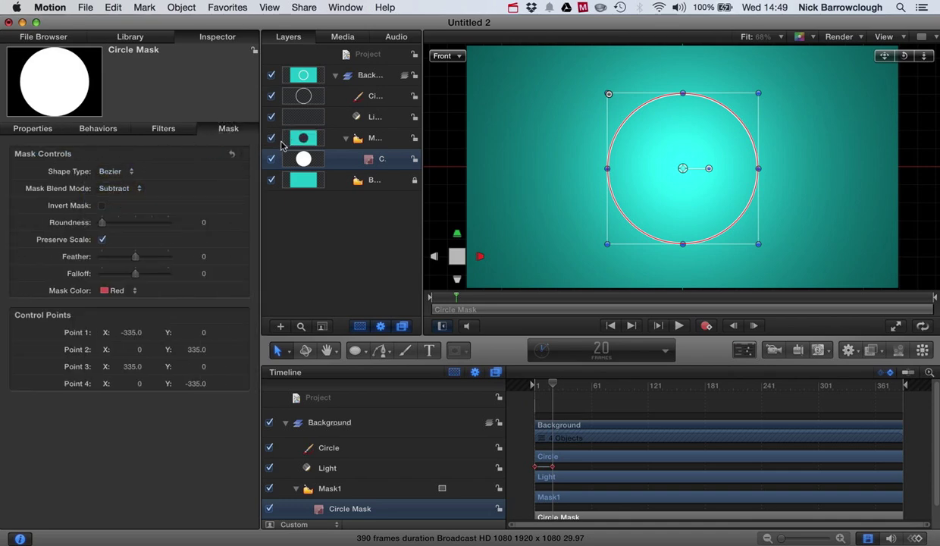
left_click(345, 140)
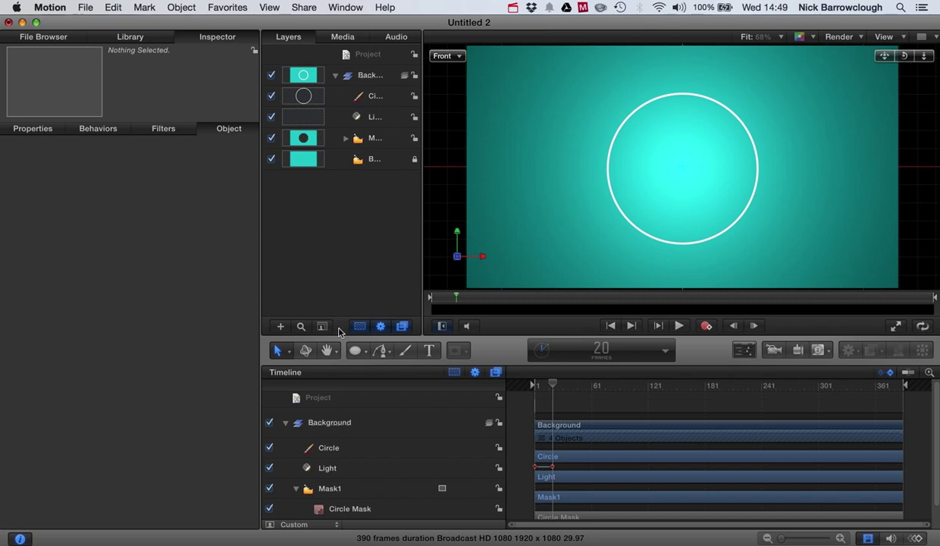
Create a text layer 'N' at size 400 and drag it lower inside the circle.
left_click(432, 349)
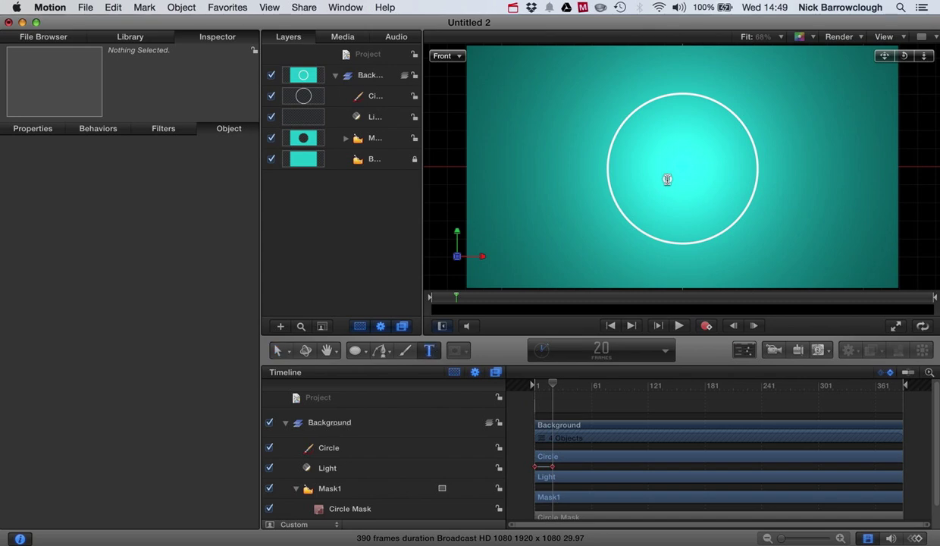
left_click(667, 179)
type("N")
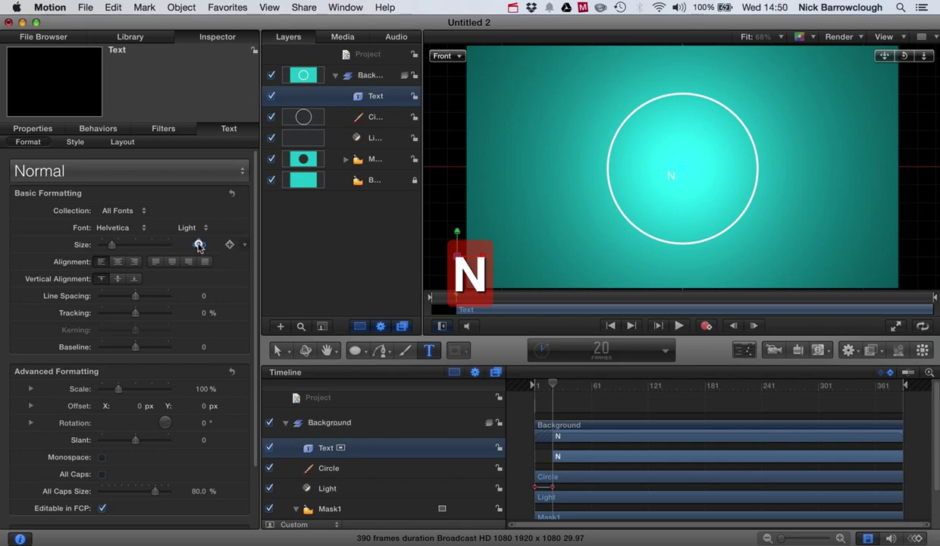
left_click_drag(198, 245, 198, 245)
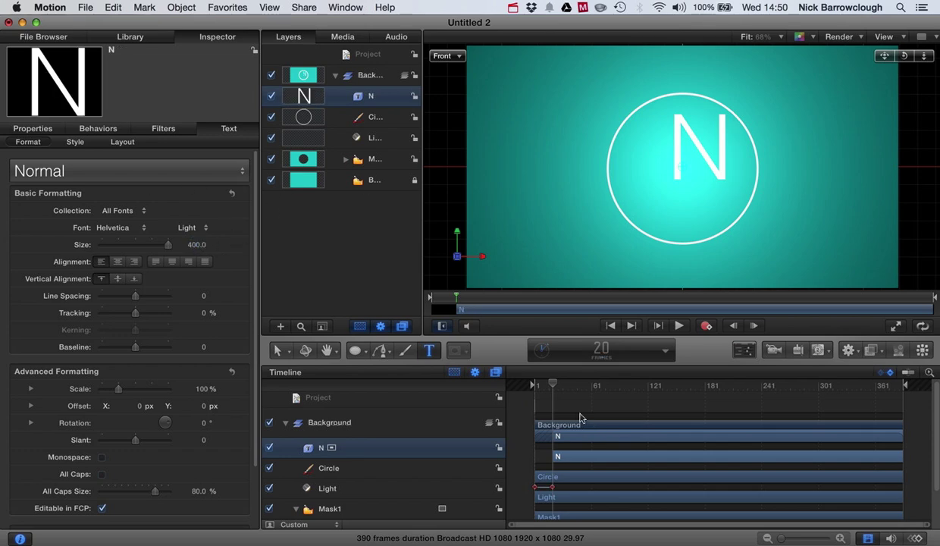
left_click(276, 351)
left_click(700, 150)
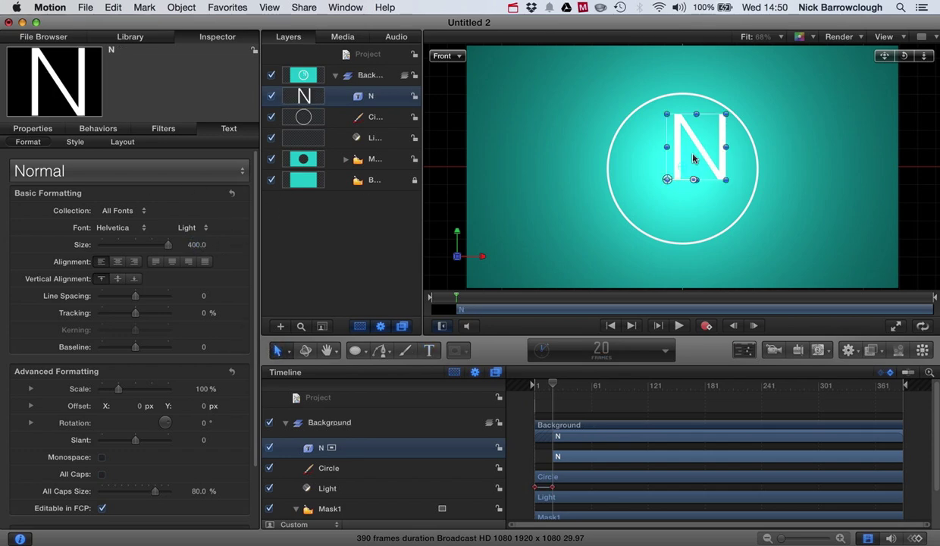
left_click_drag(667, 180, 648, 209)
Set the N's Z position to 1 and move it below the circle, out of frame.
left_click(24, 131)
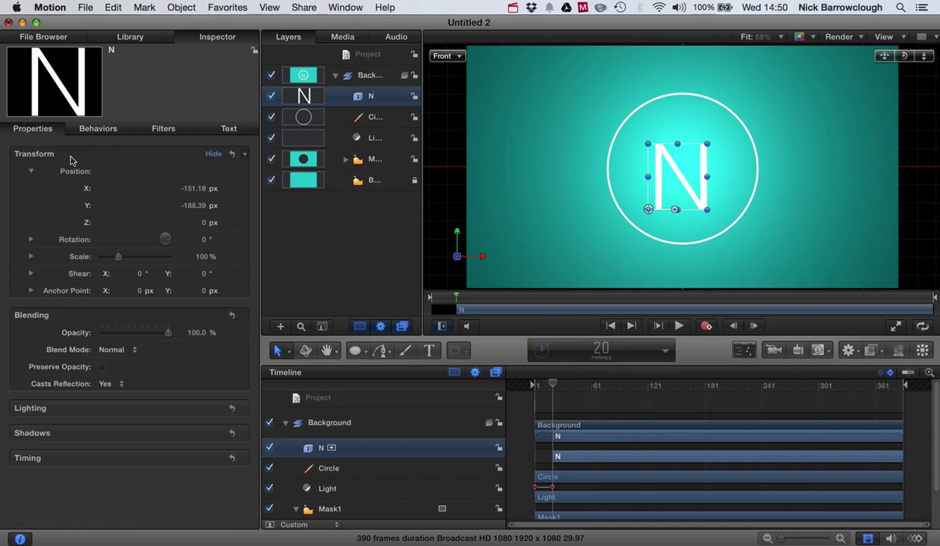
left_click(203, 222)
type("1.")
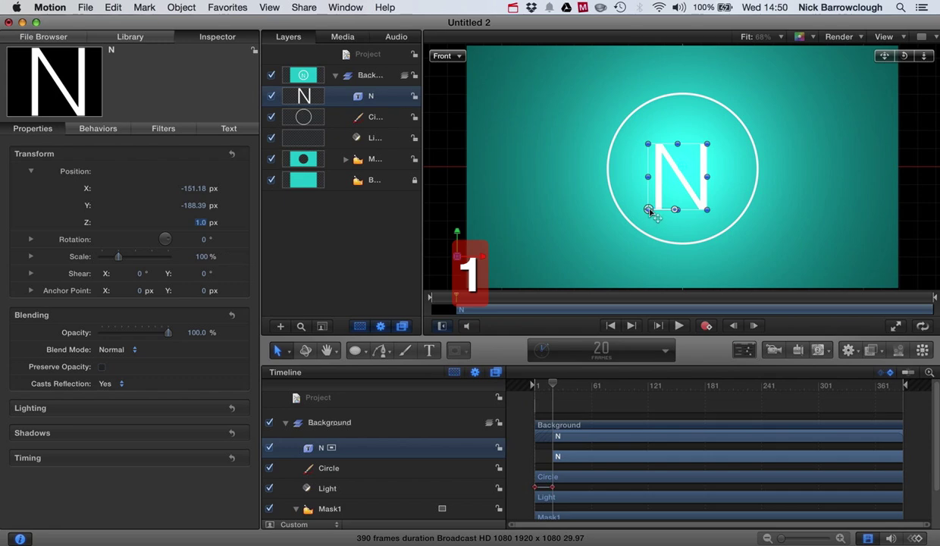
left_click_drag(651, 210, 652, 309)
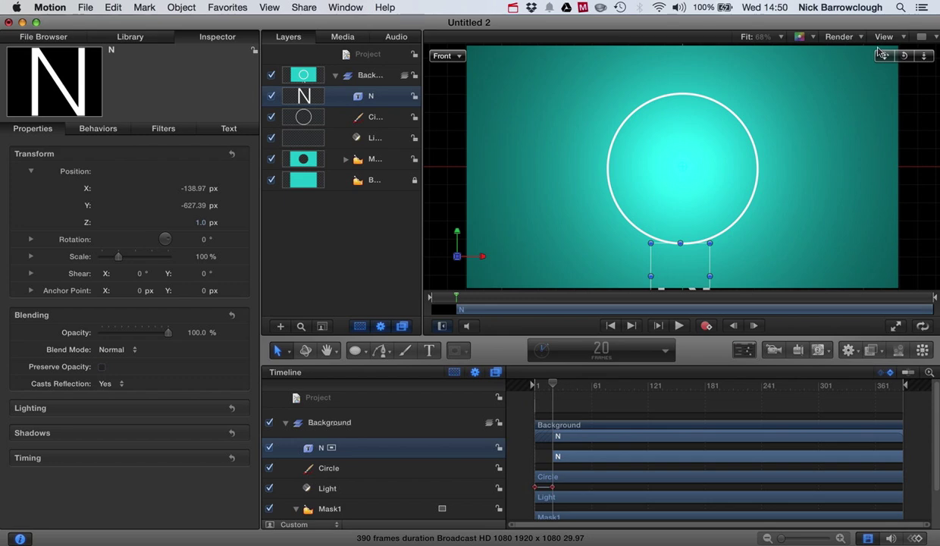
Keyframe the N rising from Y about -646 px at frame 21 to about -157 px, then rewind.
scroll(833, 151, "down", 3)
scroll(824, 135, "down", 2)
mouse_move(549, 389)
left_mouse_down()
mouse_move(541, 385)
mouse_move(554, 386)
left_mouse_up()
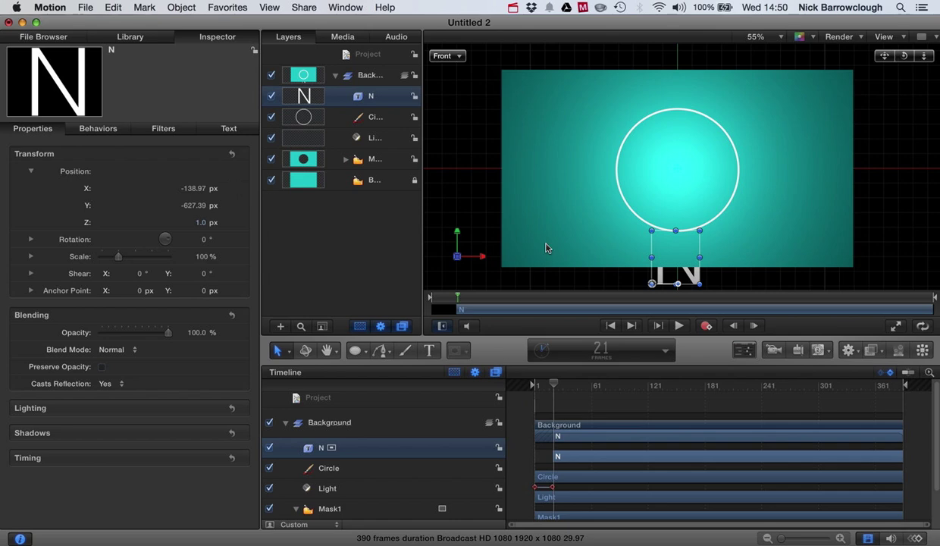
mouse_move(656, 290)
left_mouse_down()
mouse_move(650, 275)
mouse_move(656, 293)
left_mouse_up()
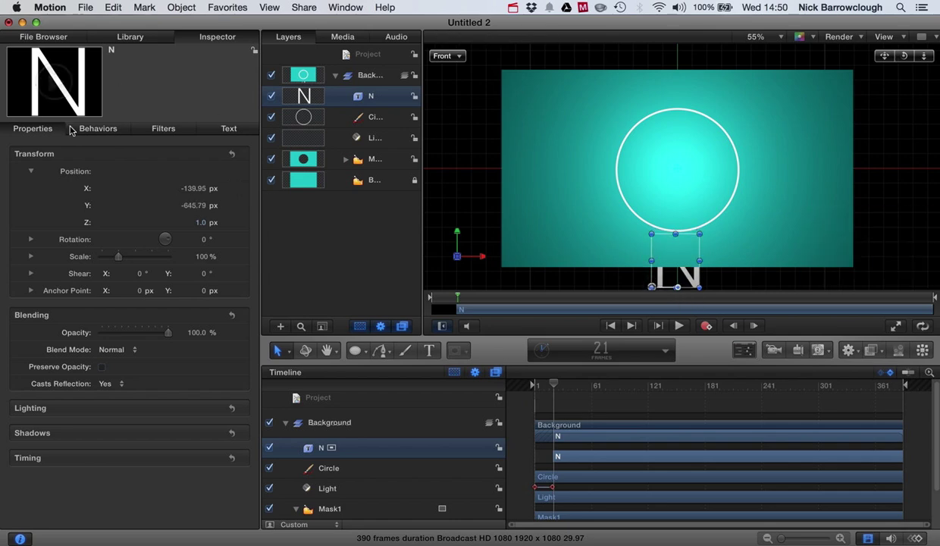
left_click(231, 171)
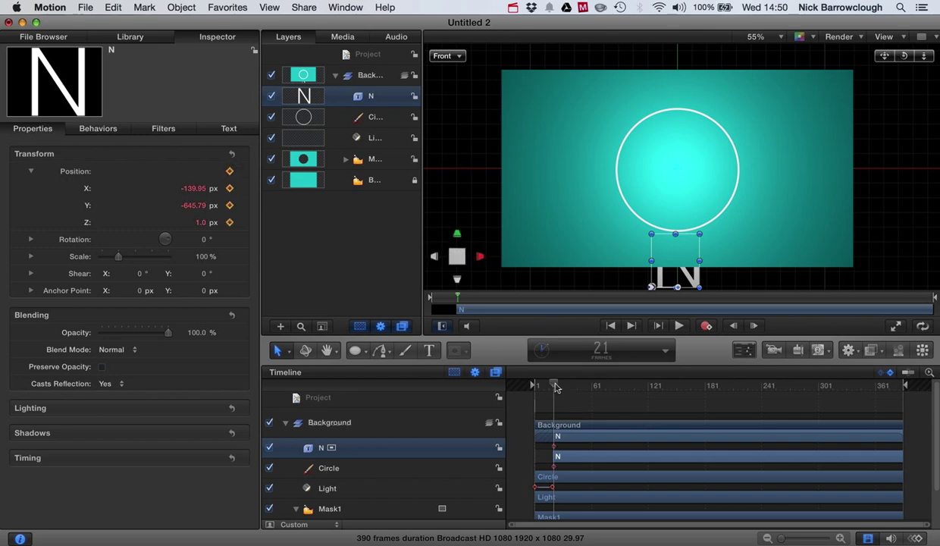
left_click_drag(555, 387, 565, 387)
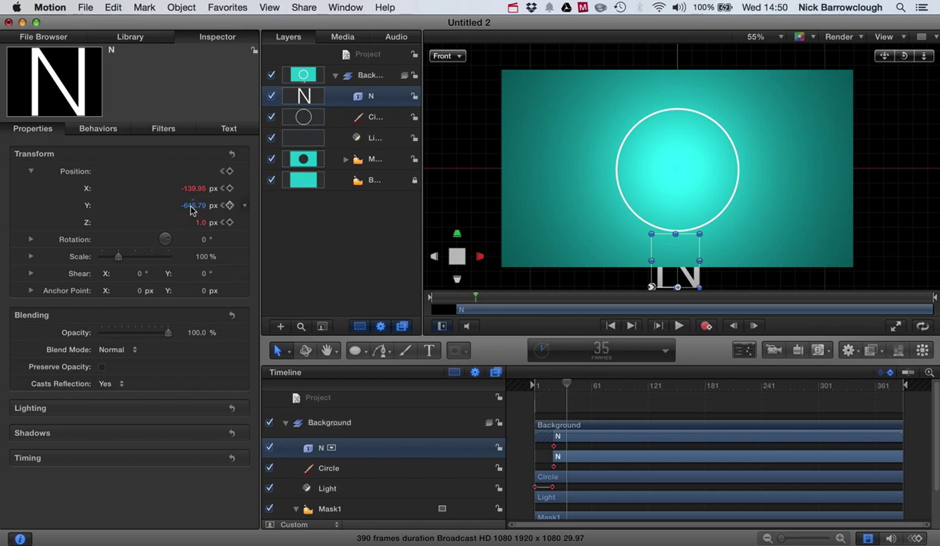
left_click_drag(190, 207, 191, 206)
left_click_drag(566, 390, 503, 390)
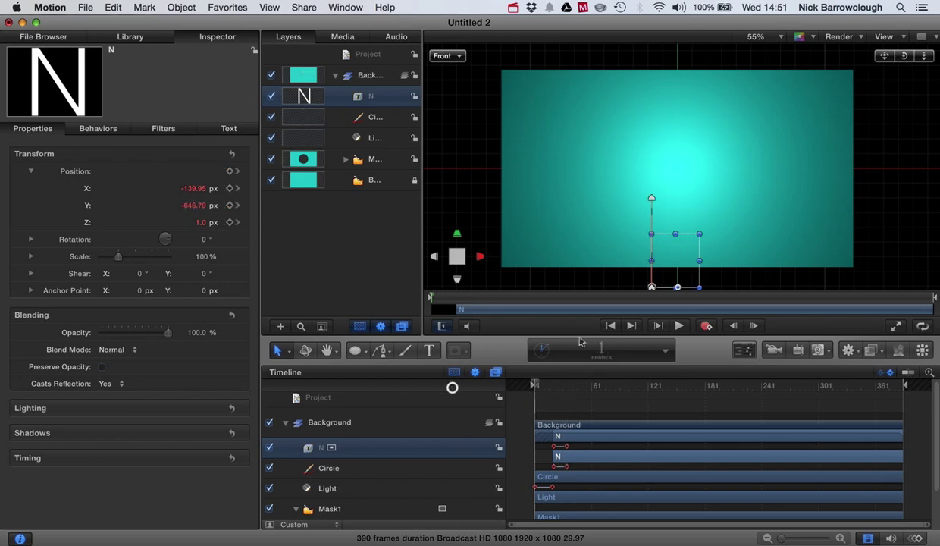
Play the intro, then shift the N's final Position keyframe slightly later, to about frame 40.
left_click(680, 326)
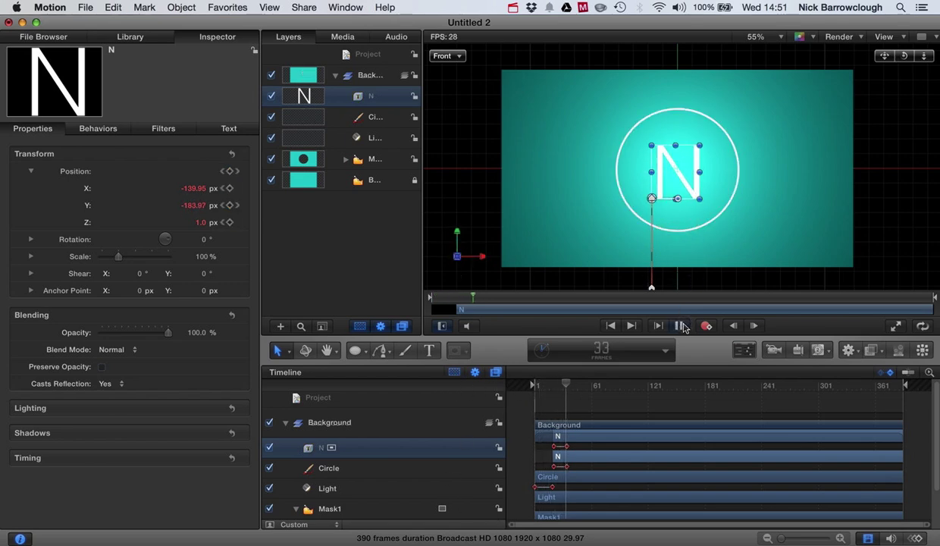
left_click(681, 326)
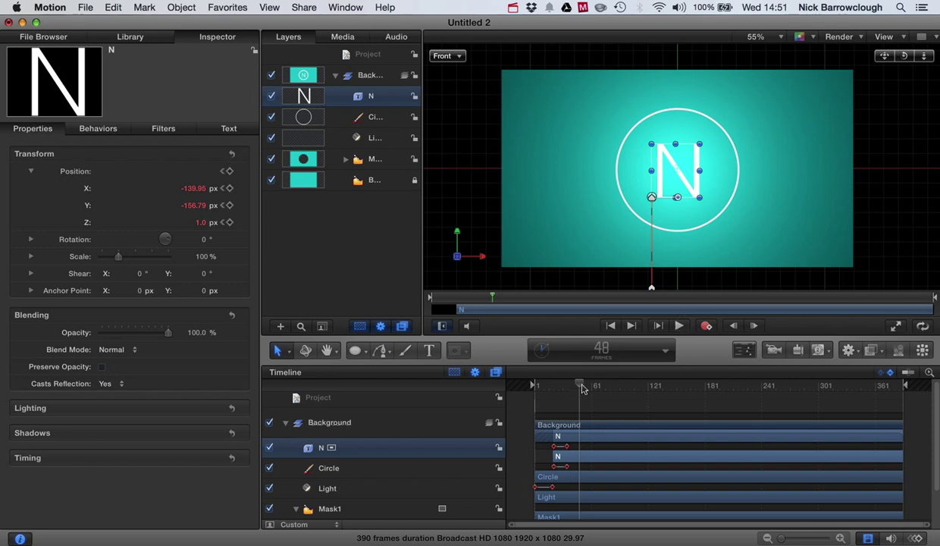
left_click_drag(582, 387, 571, 385)
left_click_drag(569, 449, 571, 449)
Replay from frame 1 to preview the slower rise of the N.
left_click_drag(557, 383, 535, 383)
left_click(679, 326)
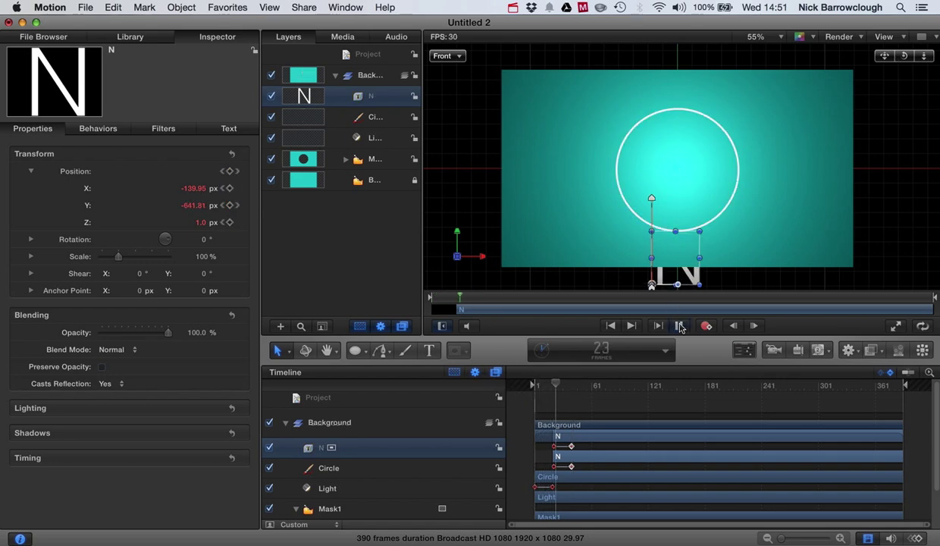
left_click(680, 326)
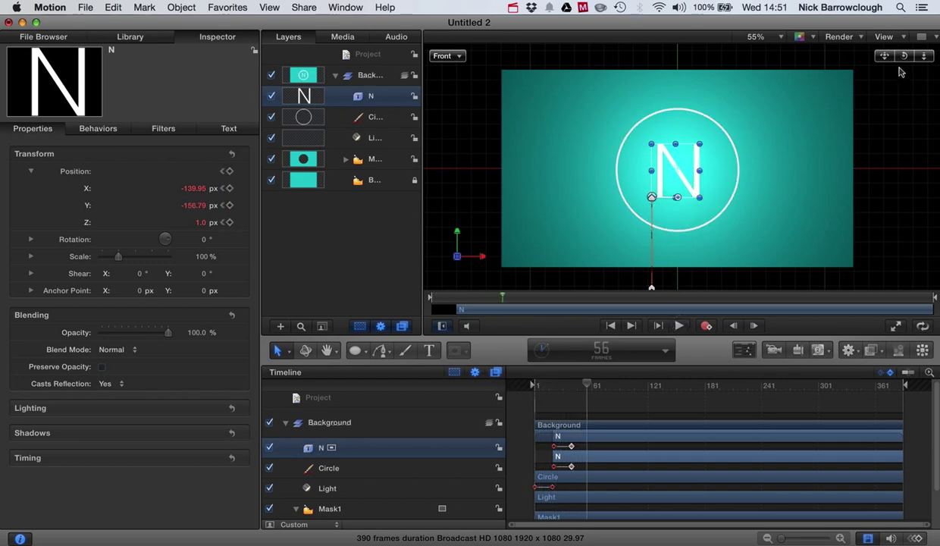
Select the Circle layer and keyframe its First Point Offset at 0% around frame 40.
scroll(734, 110, "up", 3)
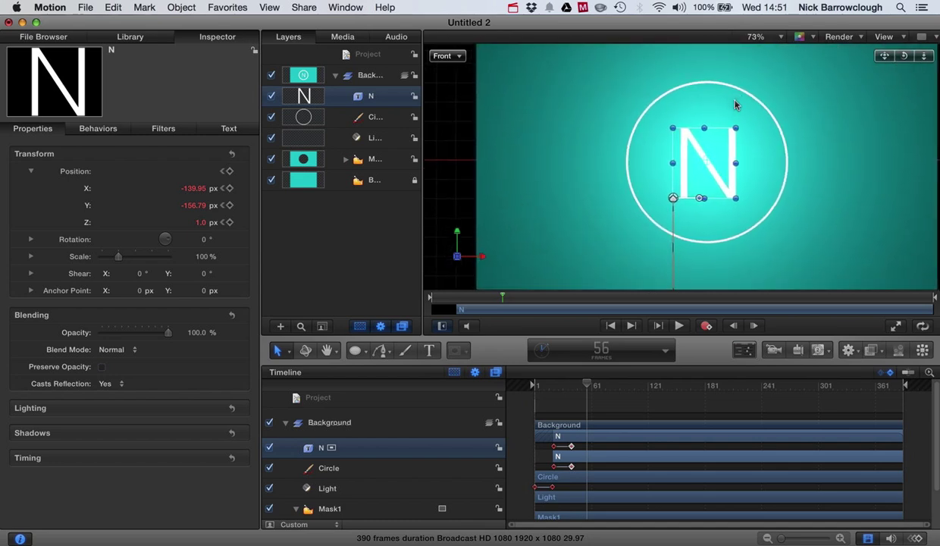
left_click(304, 118)
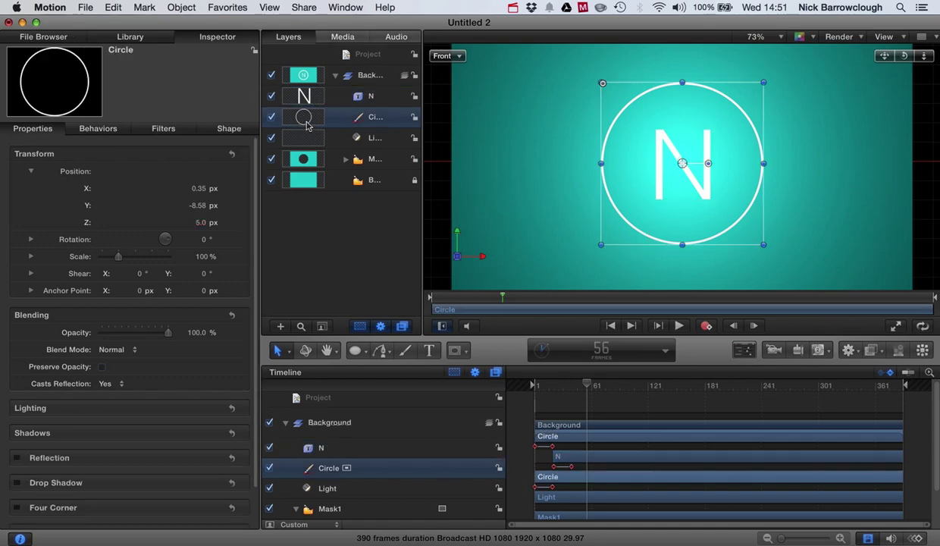
left_click(229, 129)
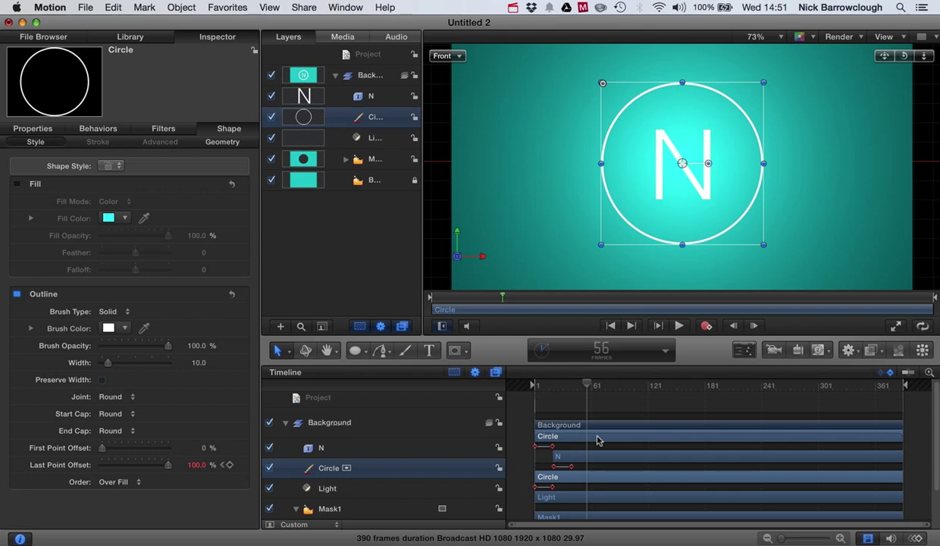
mouse_move(590, 388)
left_mouse_down()
mouse_move(541, 385)
mouse_move(572, 388)
left_mouse_up()
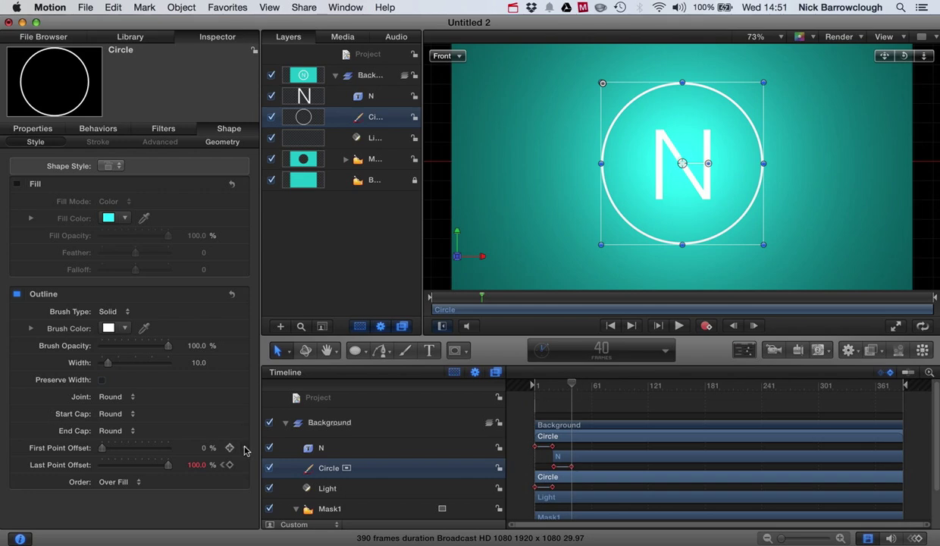
left_click(230, 448)
Raise First Point Offset to 100% near frame 55 and preview the ring wiping away.
left_click_drag(571, 388, 586, 390)
left_click_drag(103, 448, 207, 447)
key("Home")
left_click(678, 325)
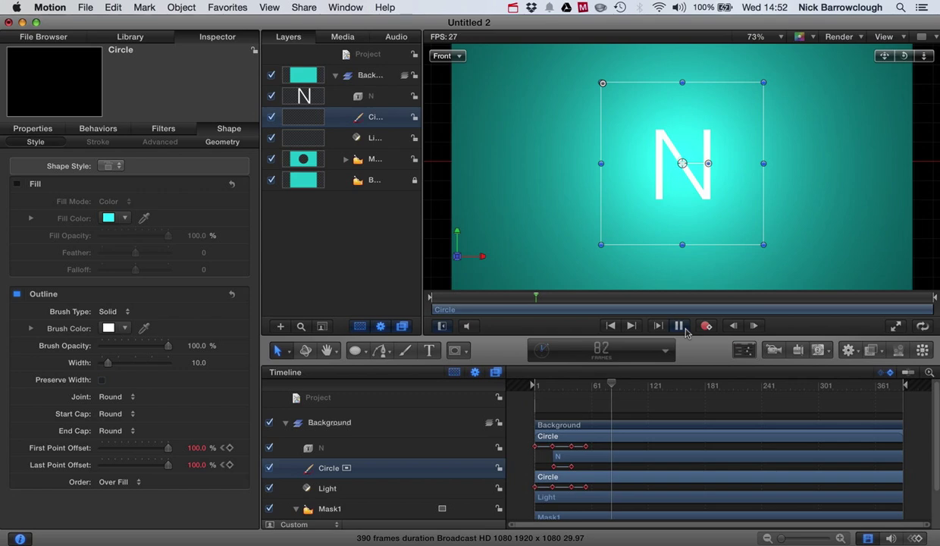
left_click(679, 326)
left_click_drag(593, 388, 585, 390)
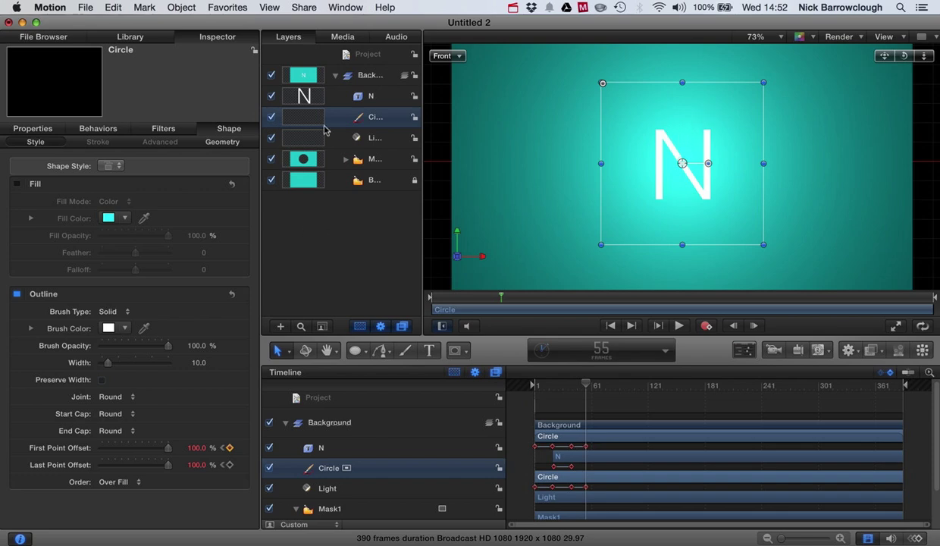
Keyframe the N's Position, then move it left to X -428 px at a later frame.
left_click(307, 96)
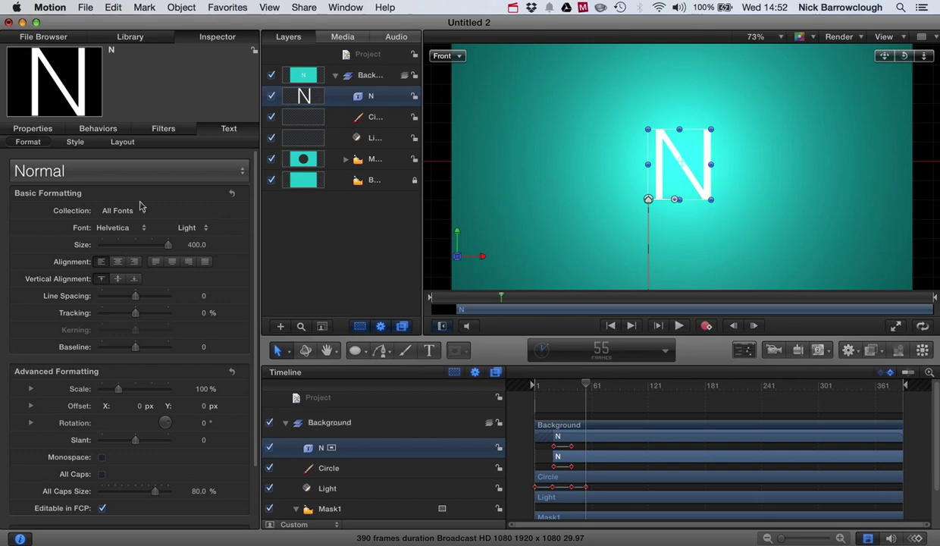
left_click(33, 128)
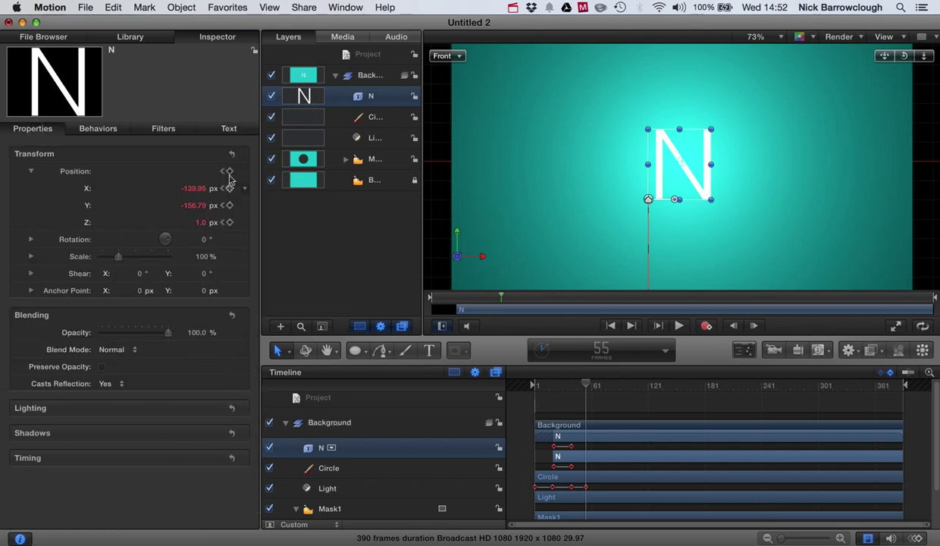
left_click(31, 171)
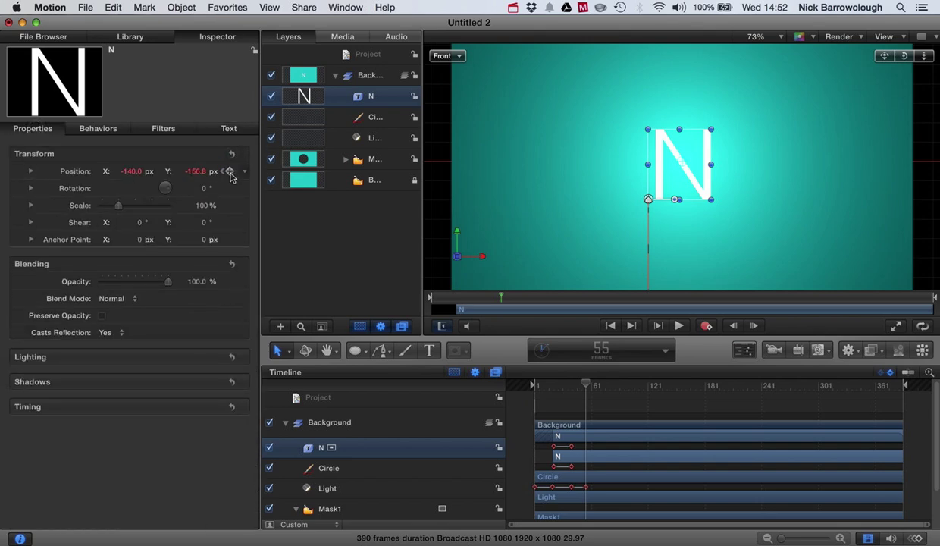
left_click(230, 172)
mouse_move(590, 386)
left_mouse_down()
mouse_move(567, 386)
mouse_move(600, 389)
left_mouse_up()
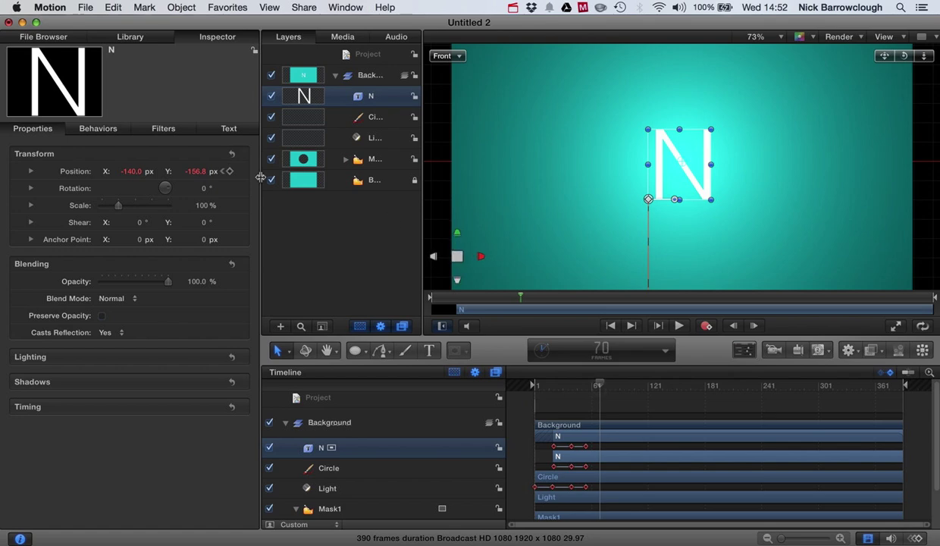
left_click(132, 172)
left_click_drag(132, 171, 132, 171)
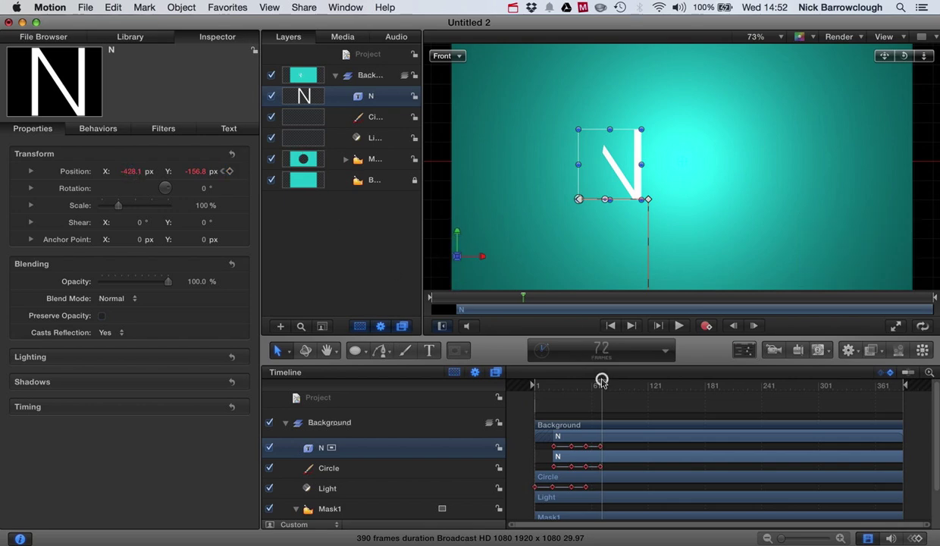
Trim the Mask1 layer's out point so it ends around frame 40.
left_click_drag(602, 384, 571, 387)
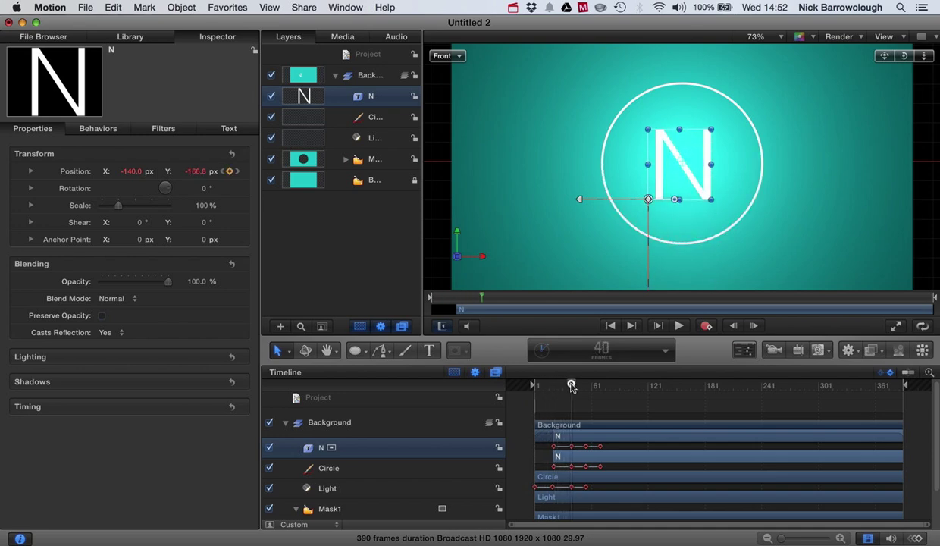
left_click(303, 161)
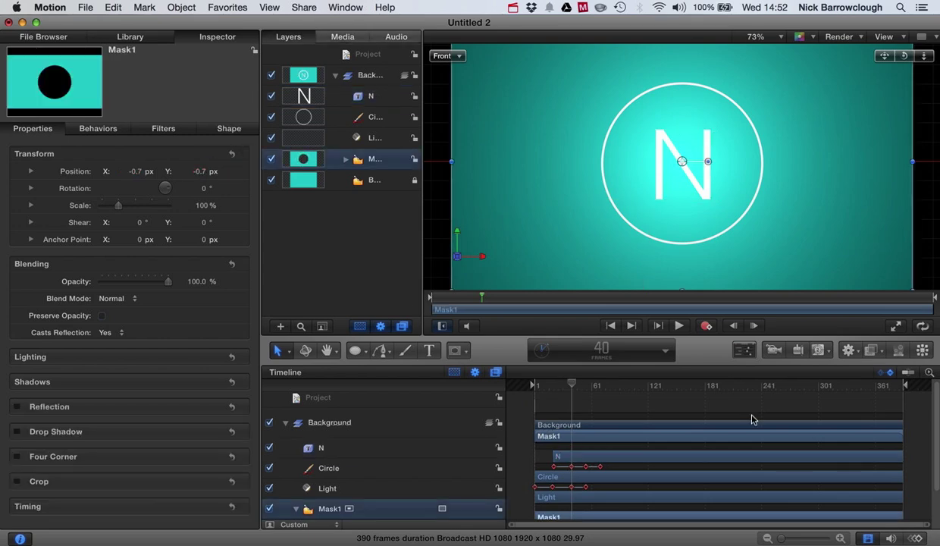
left_click_drag(899, 436, 570, 445)
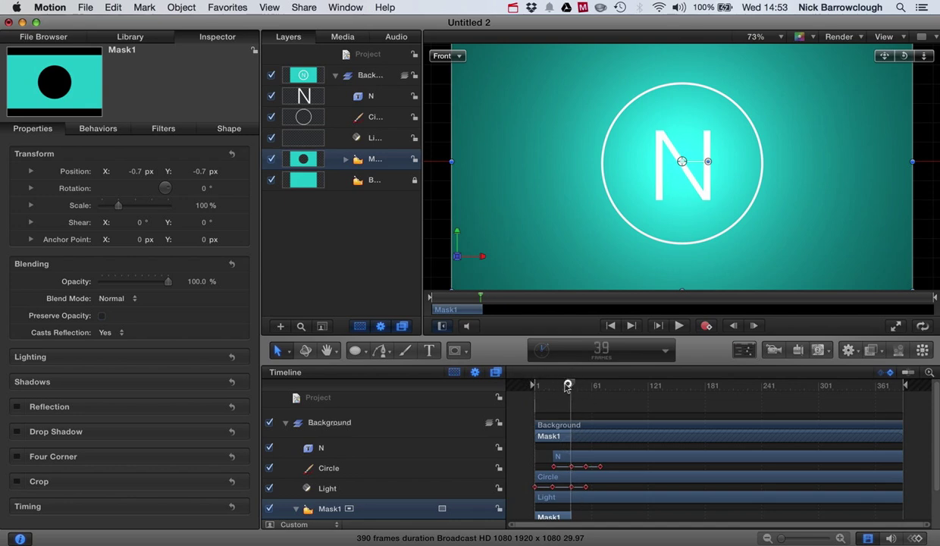
Play and scrub the intro from frame 1, then park at frame 70 with the Text tool.
left_click_drag(562, 384, 500, 371)
left_click(680, 326)
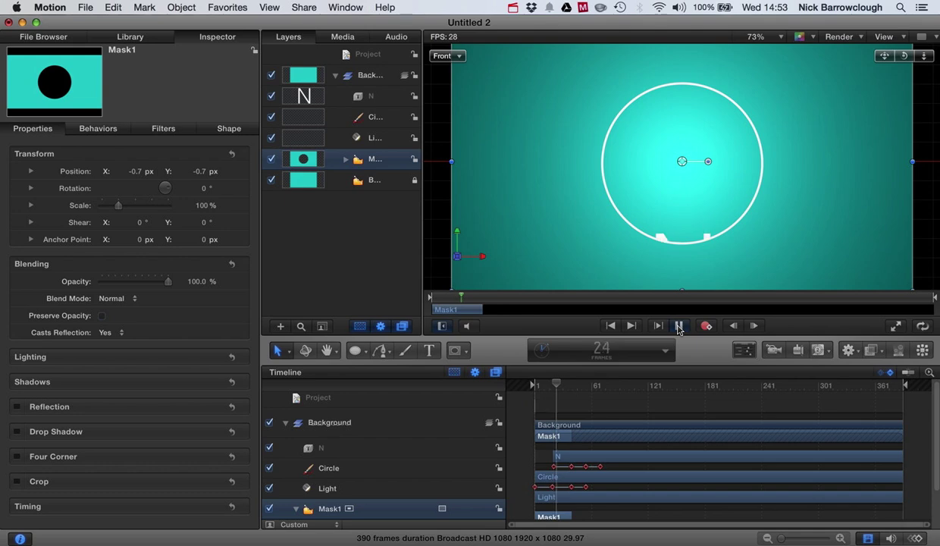
left_click(679, 326)
scroll(701, 424, "up", 1)
mouse_move(614, 388)
left_mouse_down()
mouse_move(561, 385)
mouse_move(572, 387)
left_mouse_up()
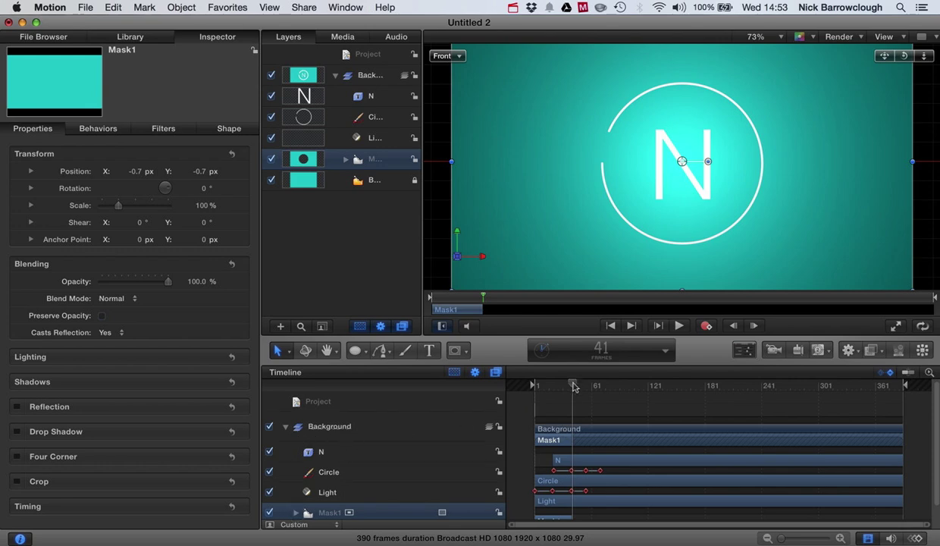
left_click_drag(574, 386, 510, 385)
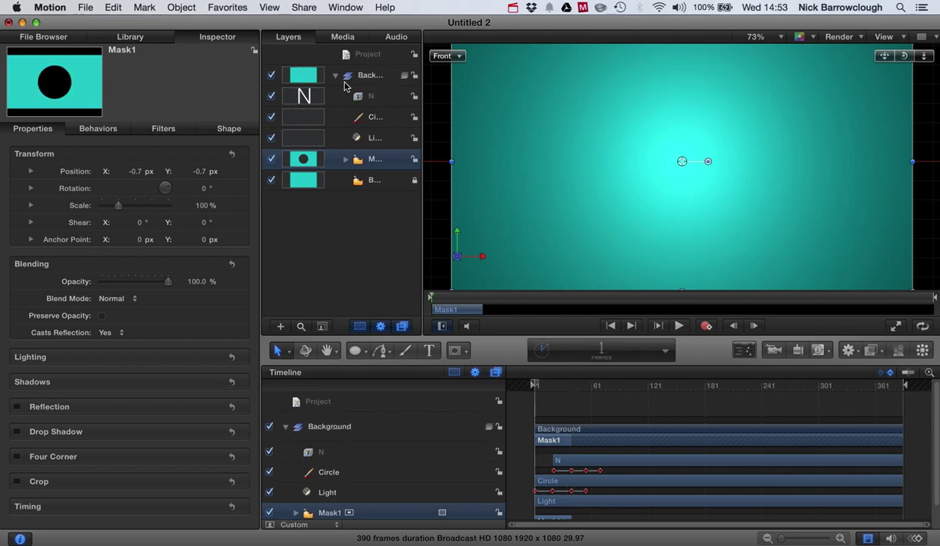
left_click_drag(535, 385, 600, 387)
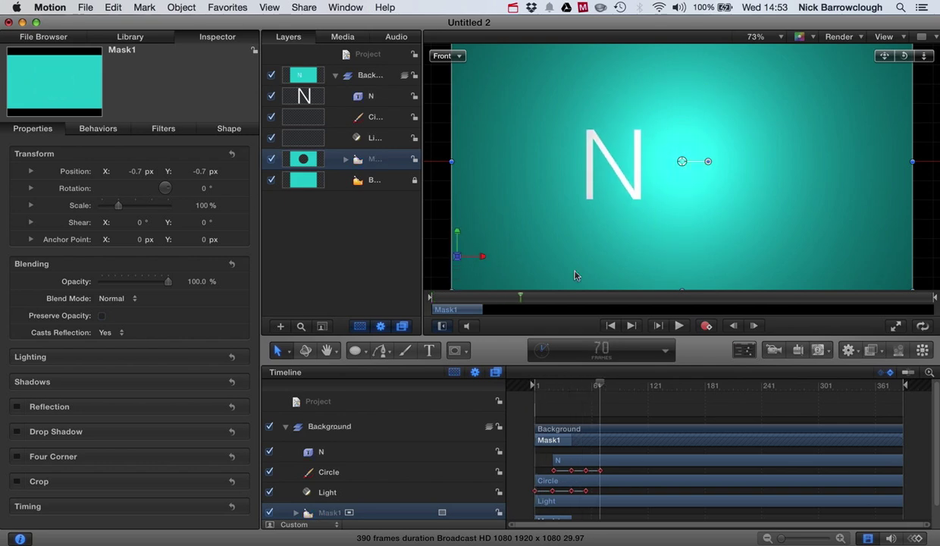
left_click(430, 351)
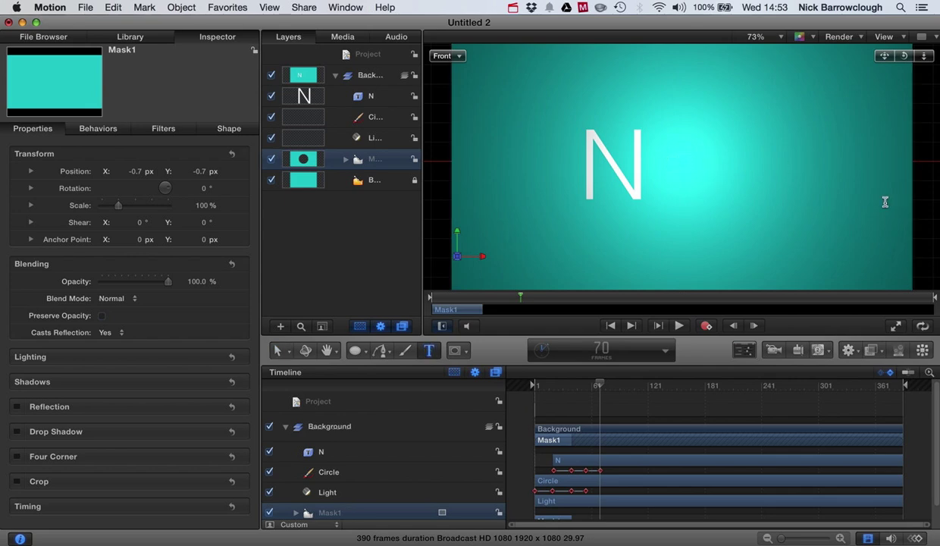
Add a letter B at size 400 and drag it beside the N to read NB.
left_click(675, 161)
type("B")
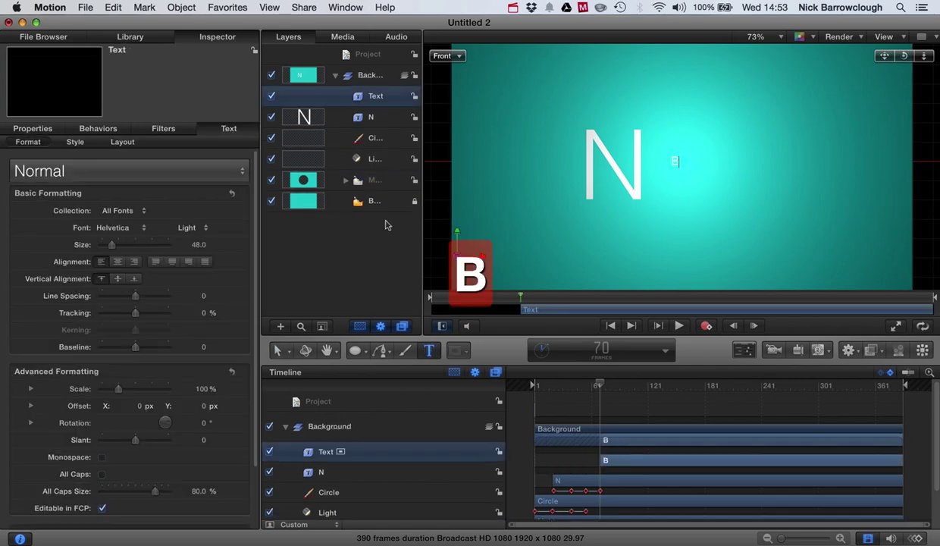
left_click(198, 244)
type("400")
key("Return")
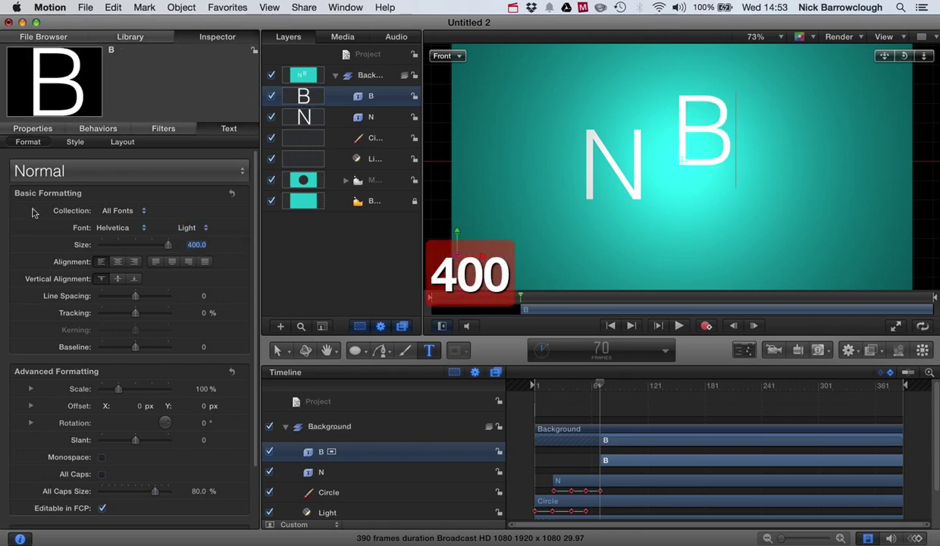
left_click(278, 351)
left_click_drag(670, 166, 626, 200)
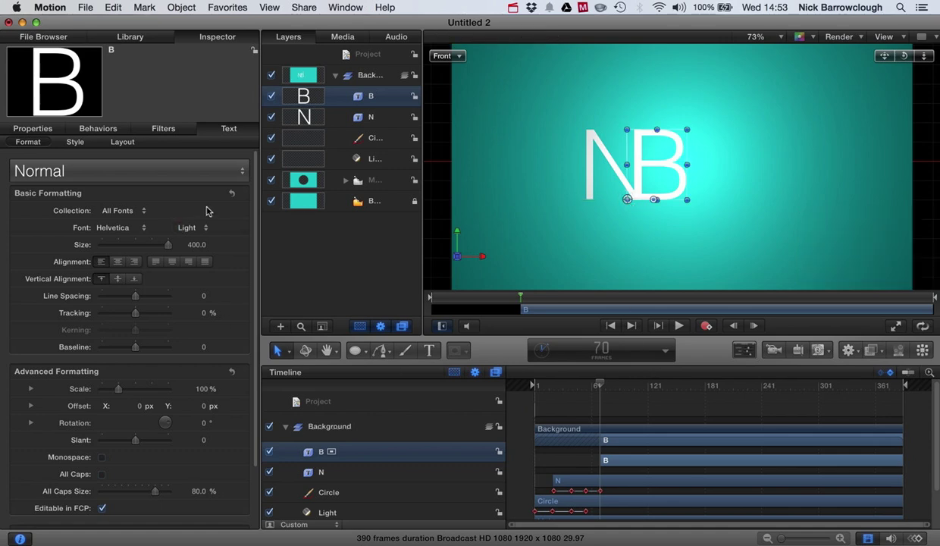
Duplicate the Background layer and rename the copy Mask2.
left_click(305, 201)
right_click(307, 202)
left_click(337, 245)
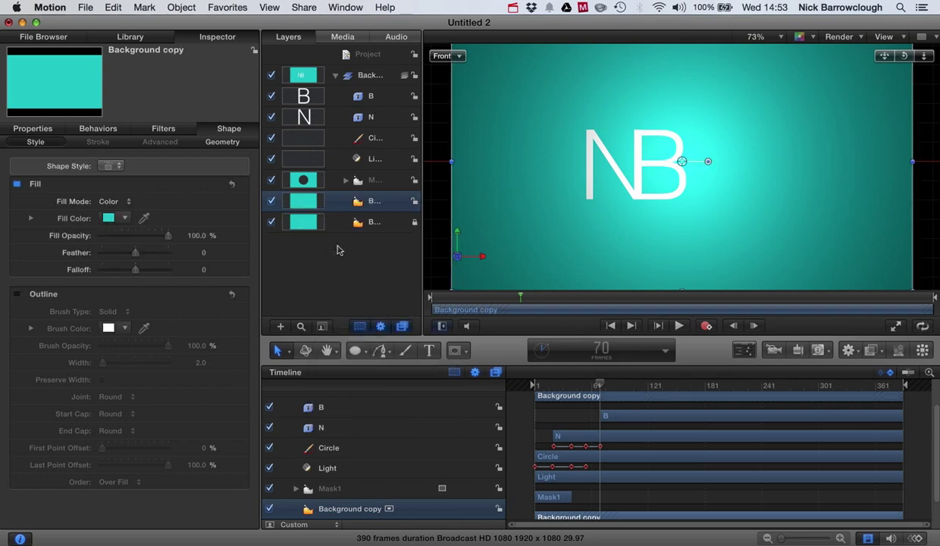
double_click(373, 202)
type("Mask2")
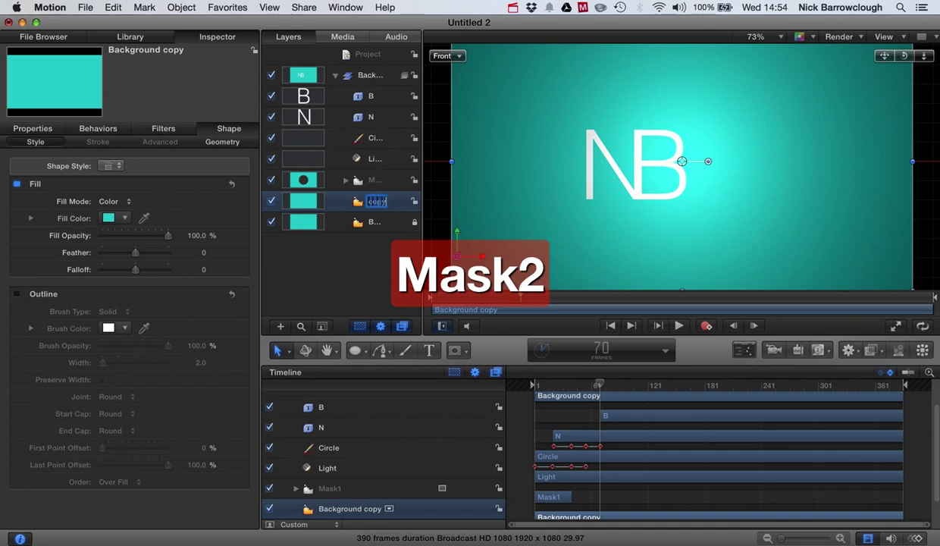
key("Return")
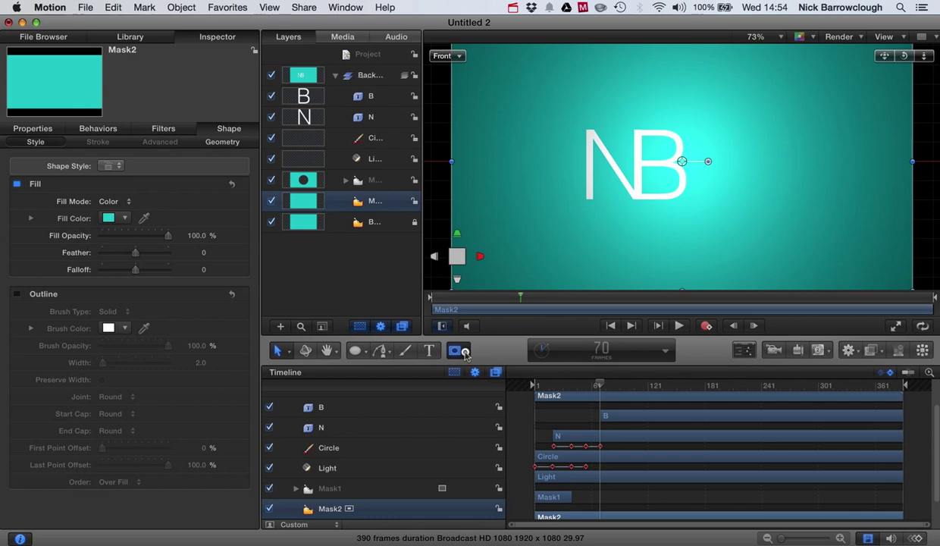
Draw a rectangle mask over the B on Mask2 and set its blend mode to Subtract.
left_click(464, 350)
left_click(500, 369)
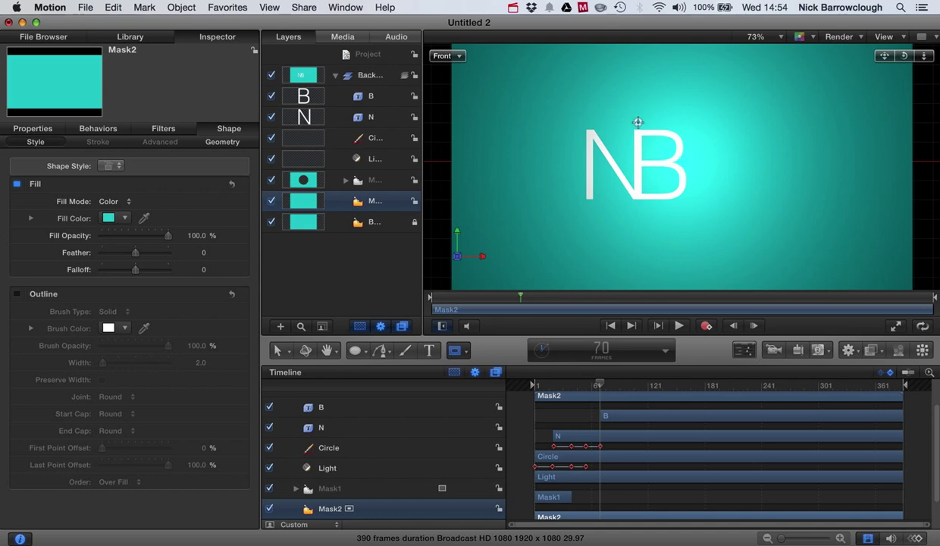
mouse_move(637, 122)
left_mouse_down()
mouse_move(651, 158)
mouse_move(705, 205)
mouse_move(871, 208)
left_mouse_up()
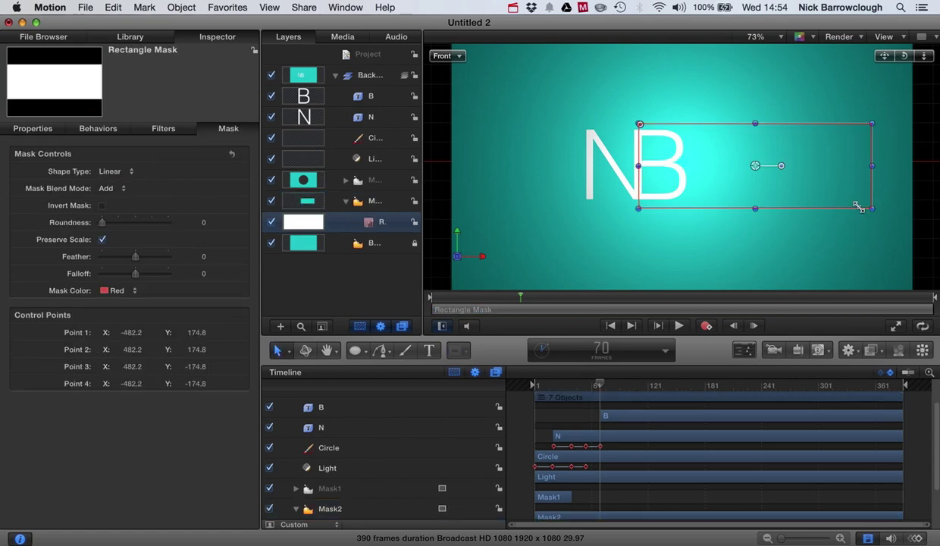
left_click(120, 188)
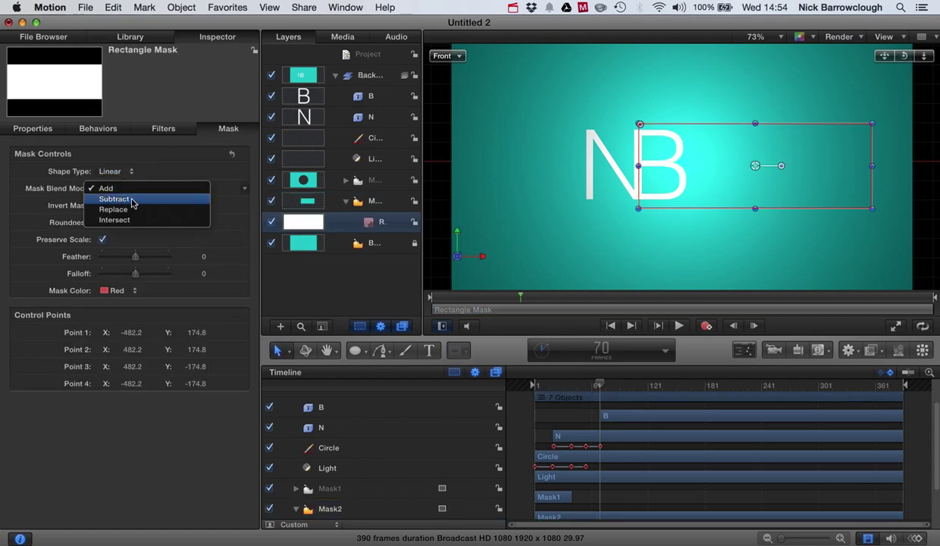
left_click(132, 200)
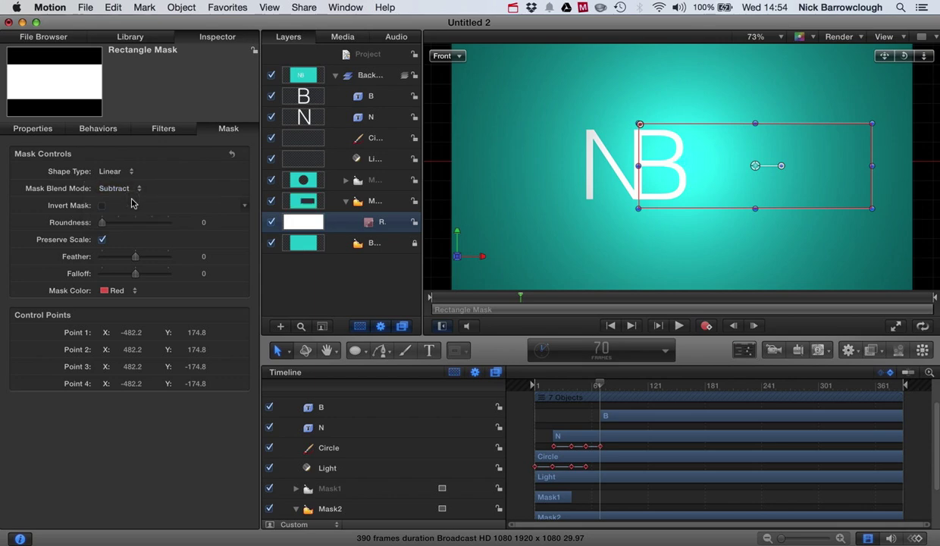
left_click(346, 202)
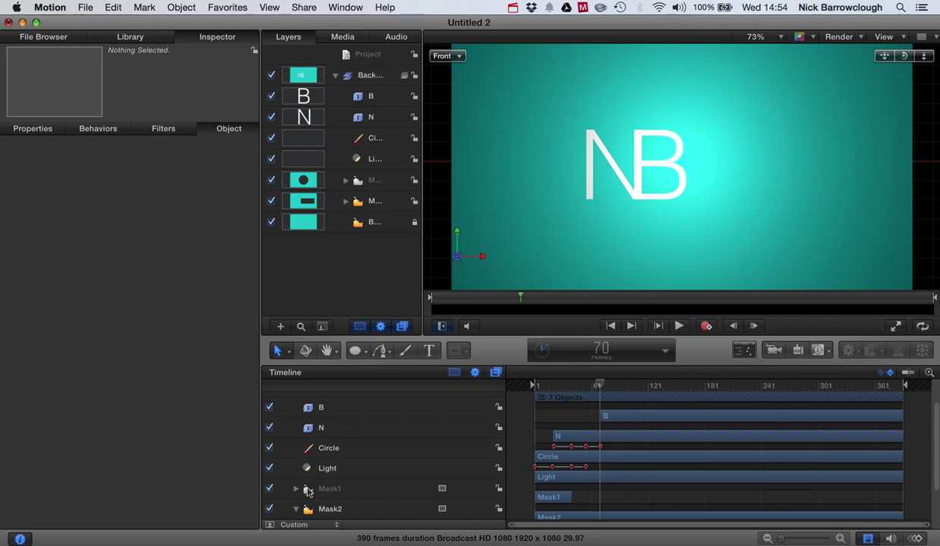
Drag the Mask2 bar later in the Timeline so it starts with the B.
left_click(339, 506)
scroll(586, 460, "down", 2)
left_click_drag(559, 481, 599, 474)
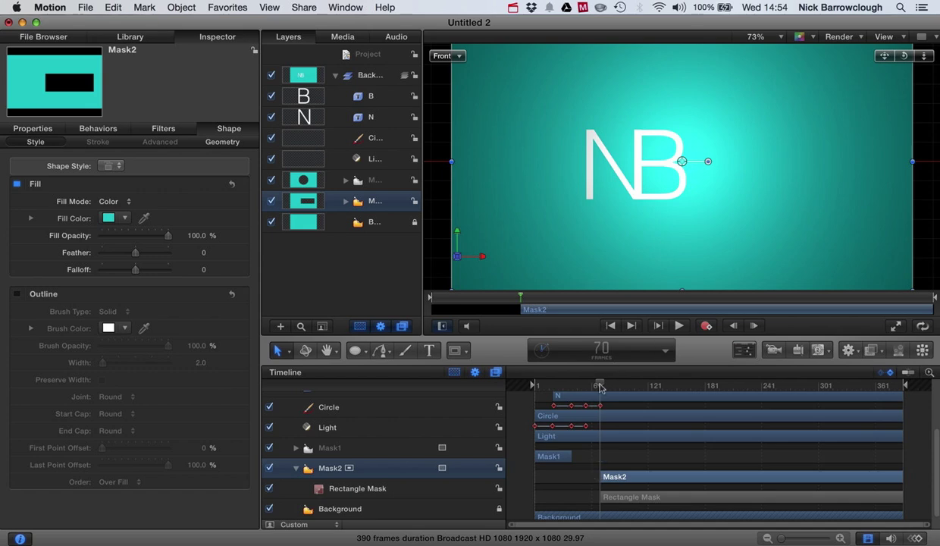
mouse_move(599, 387)
left_mouse_down()
mouse_move(574, 387)
mouse_move(621, 387)
mouse_move(601, 389)
left_mouse_up()
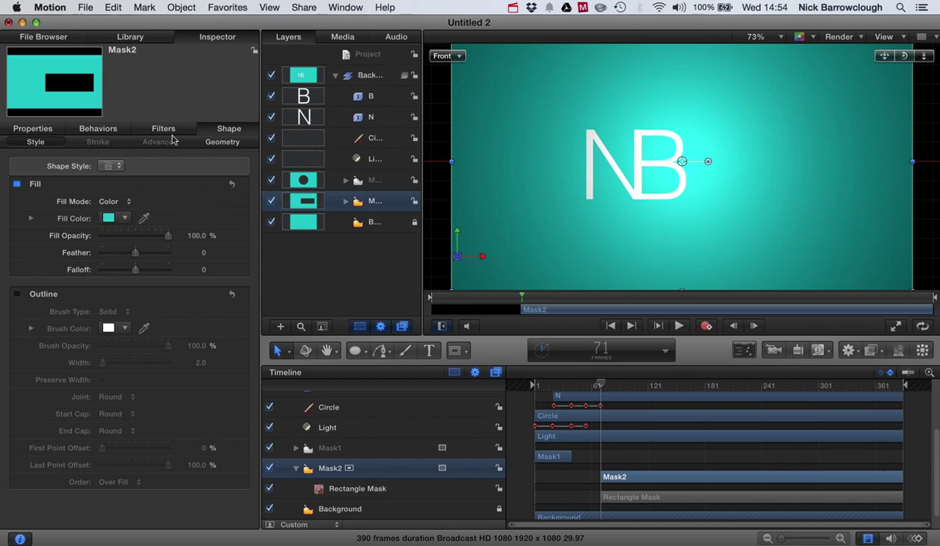
Set Mask2's Position Z to 1 px in the Properties Transform section.
left_click(308, 98)
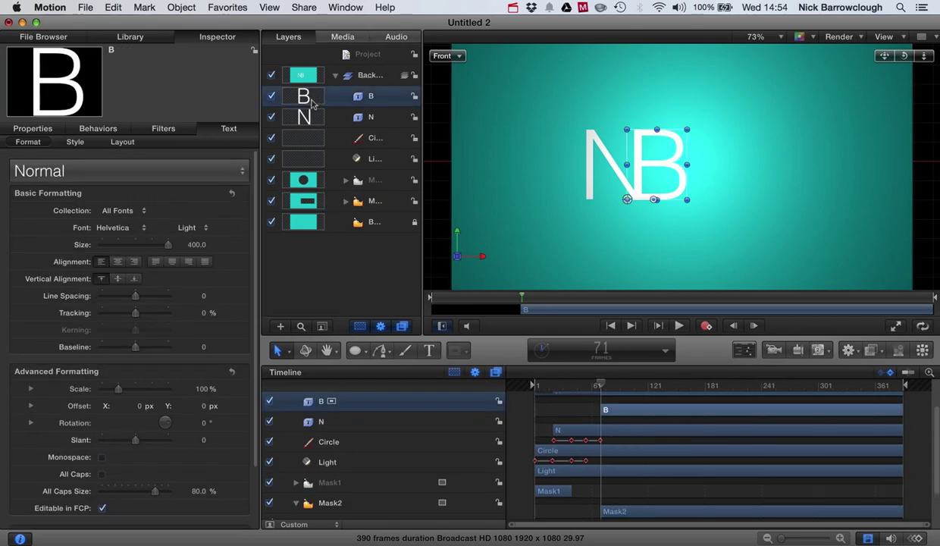
left_click(30, 128)
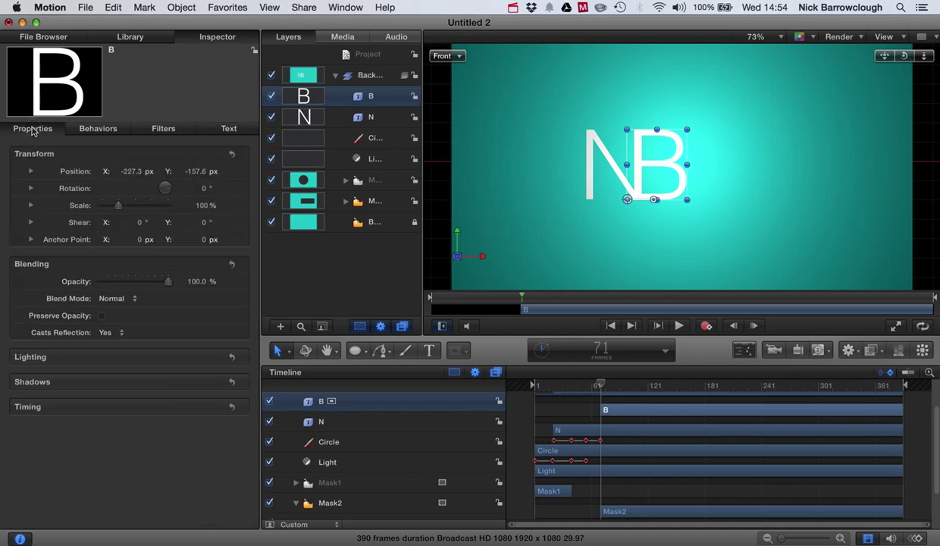
left_click(32, 172)
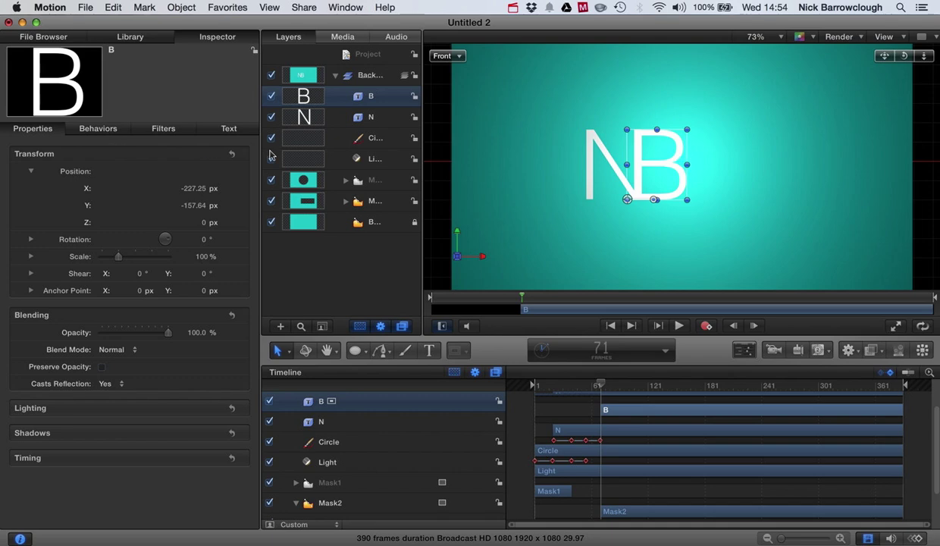
left_click(313, 207)
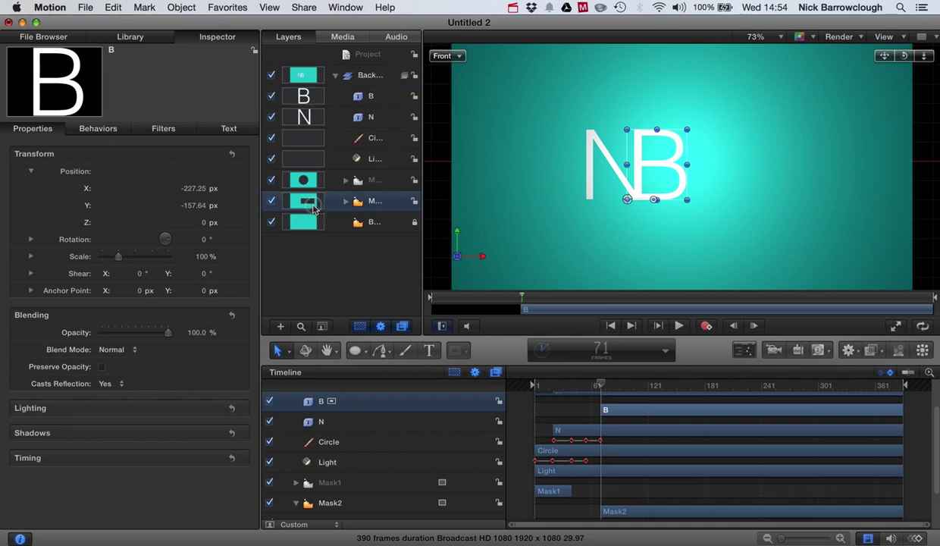
left_click(203, 223)
type("1.")
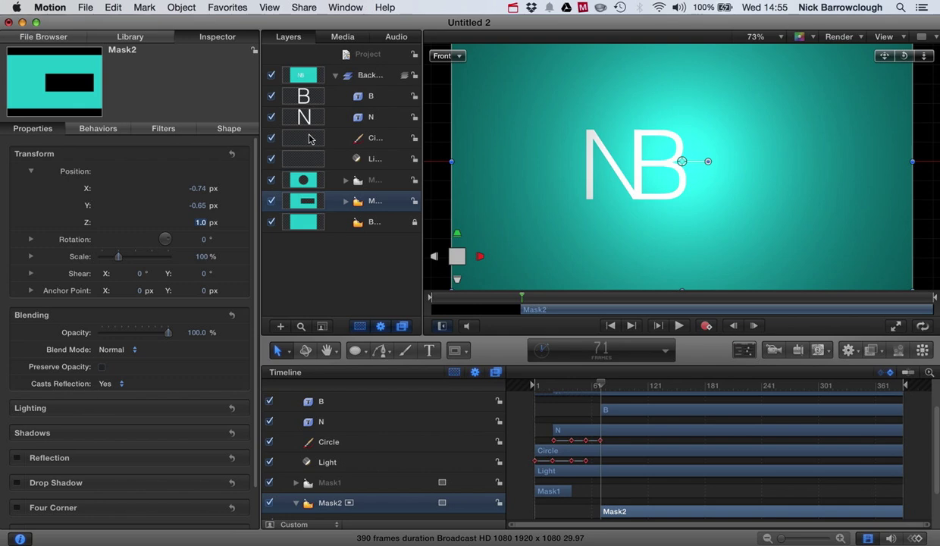
left_click(301, 100)
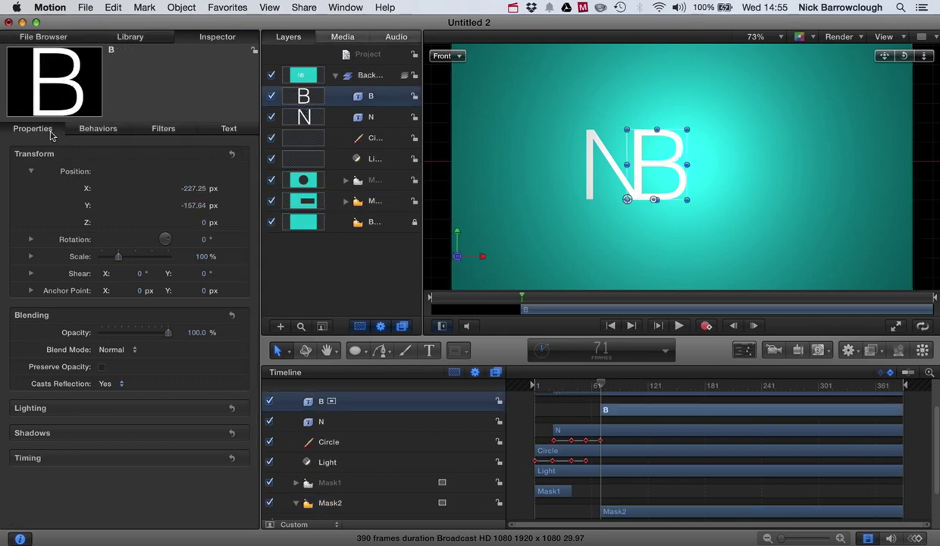
Keyframe the B's X from -421.4 px at frame 71 to -229.4 px at frame 85.
left_click(30, 172)
left_click_drag(127, 171, 126, 170)
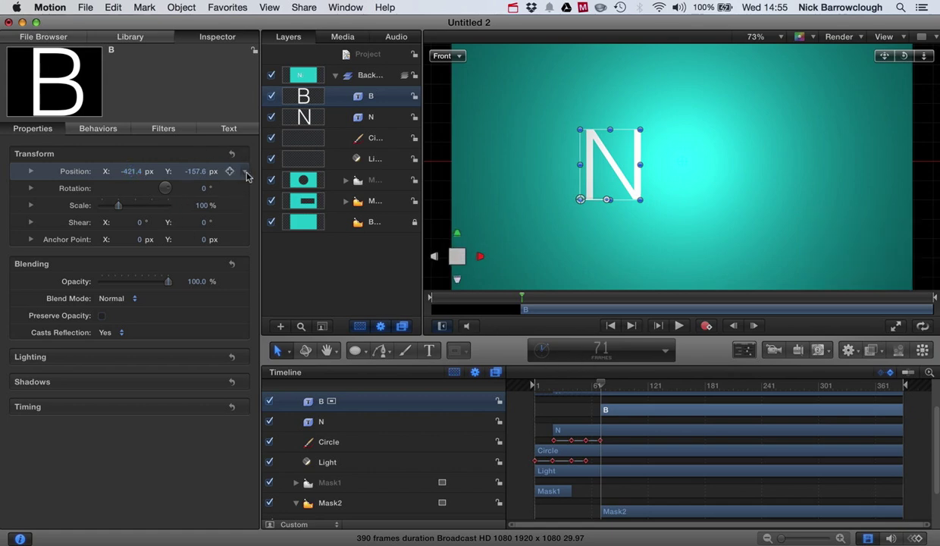
left_click(230, 172)
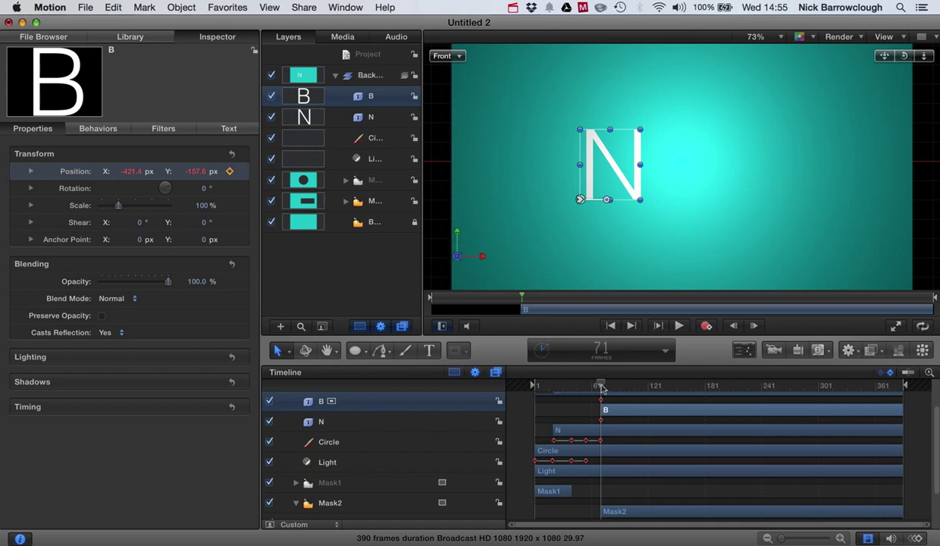
left_click_drag(601, 388, 615, 387)
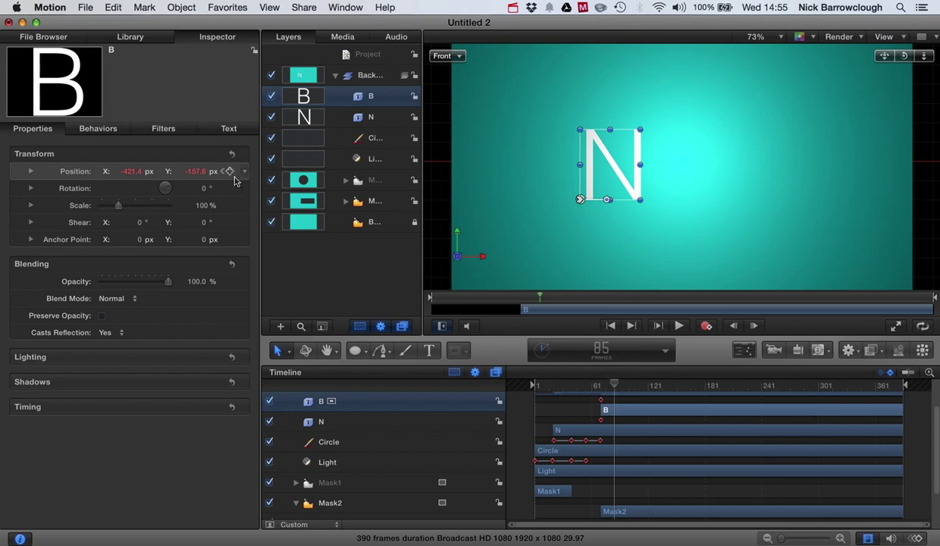
left_click_drag(131, 174, 130, 171)
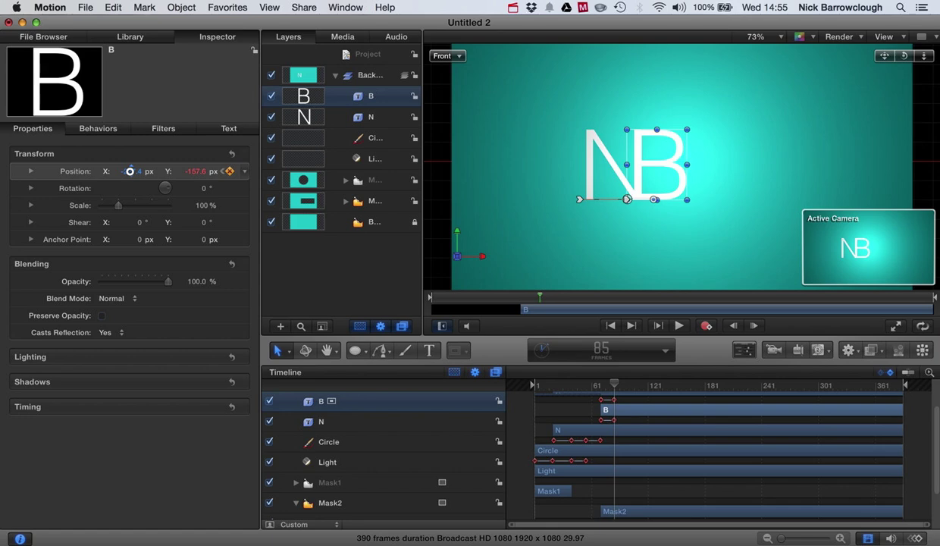
left_click_drag(130, 172, 130, 171)
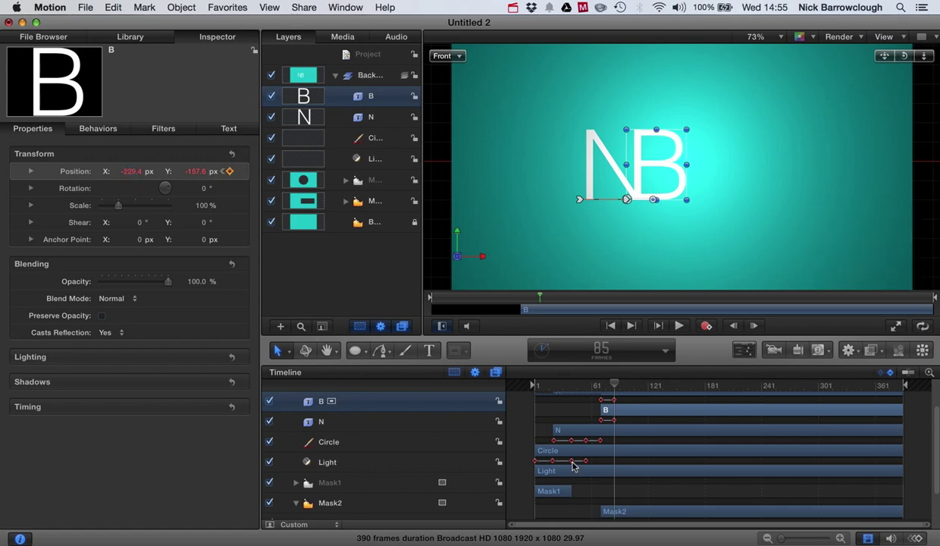
left_click_drag(617, 389, 457, 370)
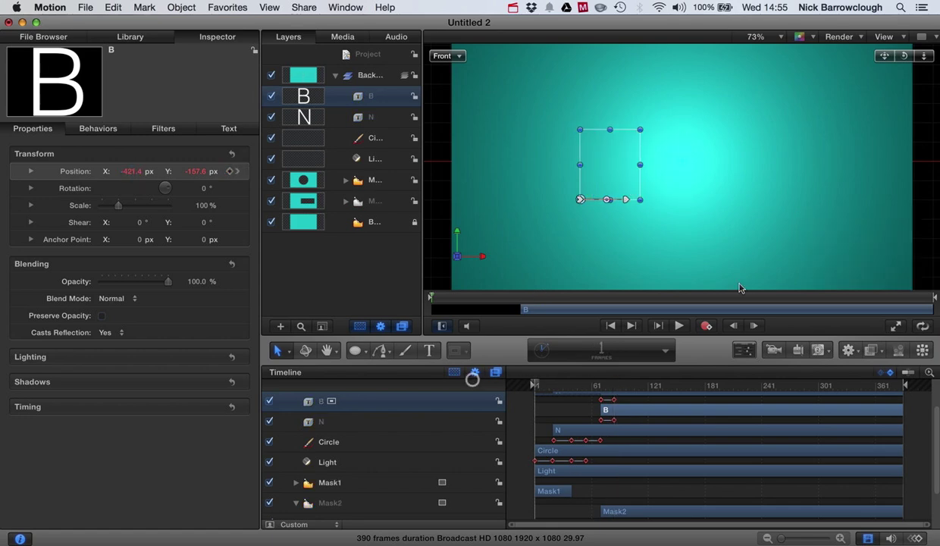
Preview the animation, then trim Mask2's out point back to about frame 86.
left_click(679, 326)
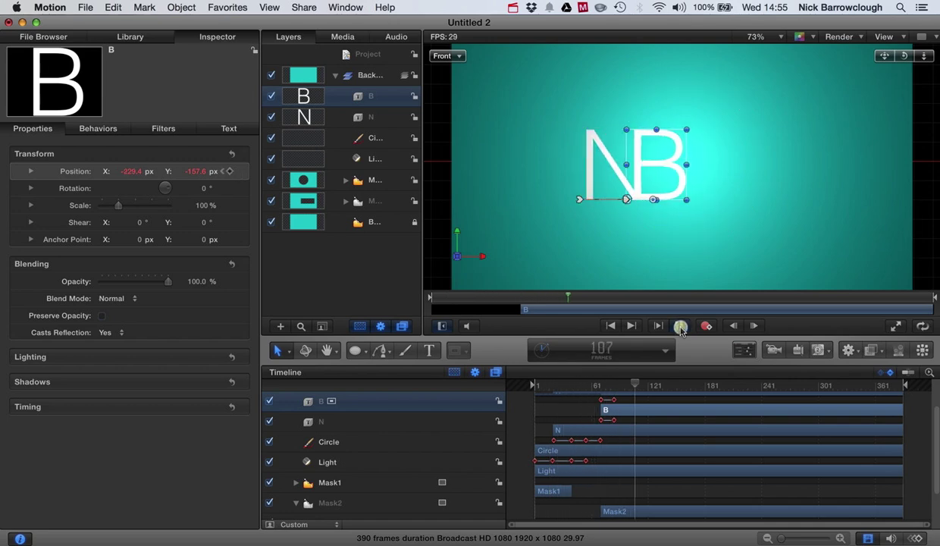
left_click(678, 329)
left_click_drag(652, 385, 614, 386)
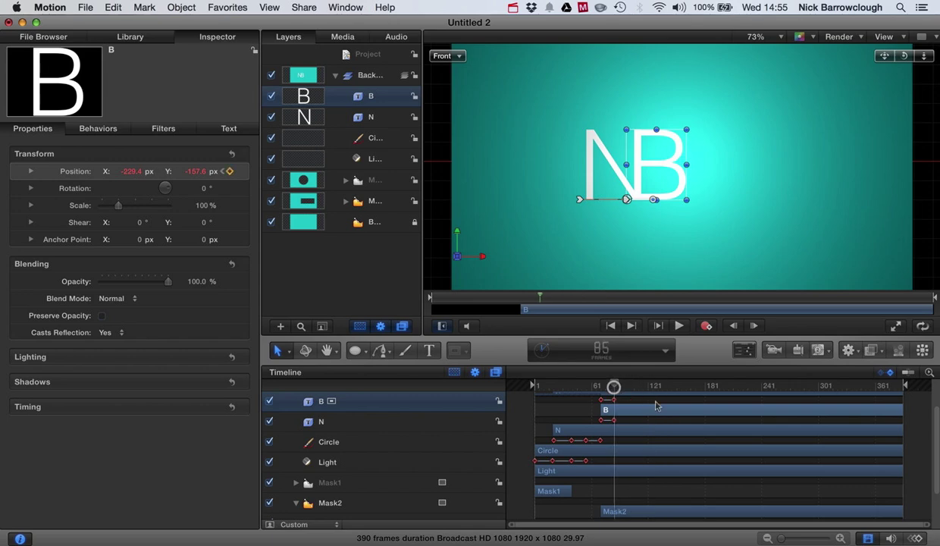
scroll(834, 498, "down", 2)
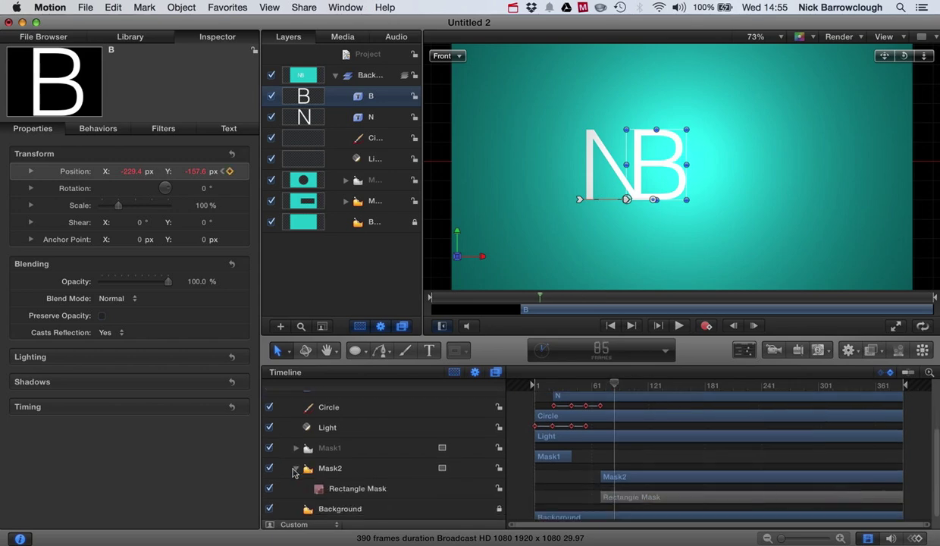
left_click(293, 469)
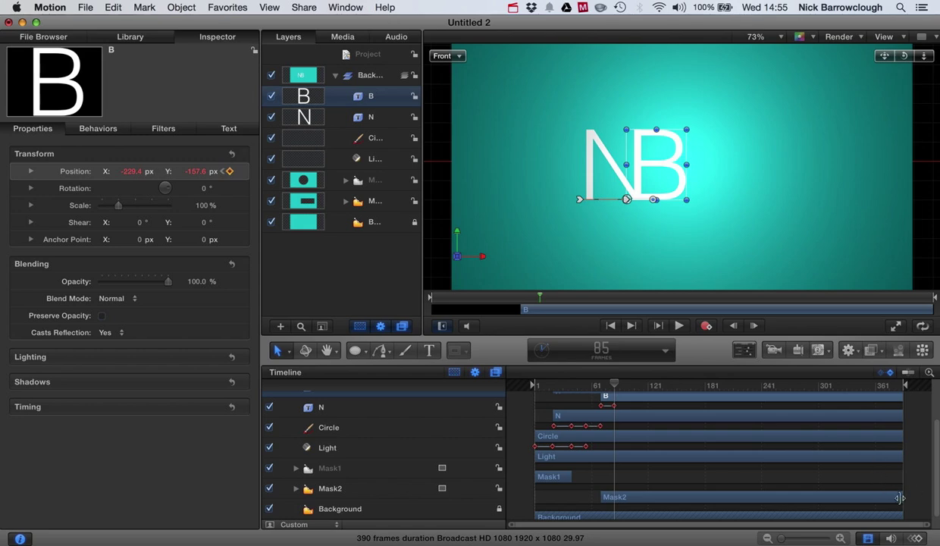
left_click_drag(899, 498, 611, 502)
Replay from the start to check the trimmed Mask2 timing.
left_click(615, 383)
left_click_drag(615, 384, 484, 388)
left_click(678, 325)
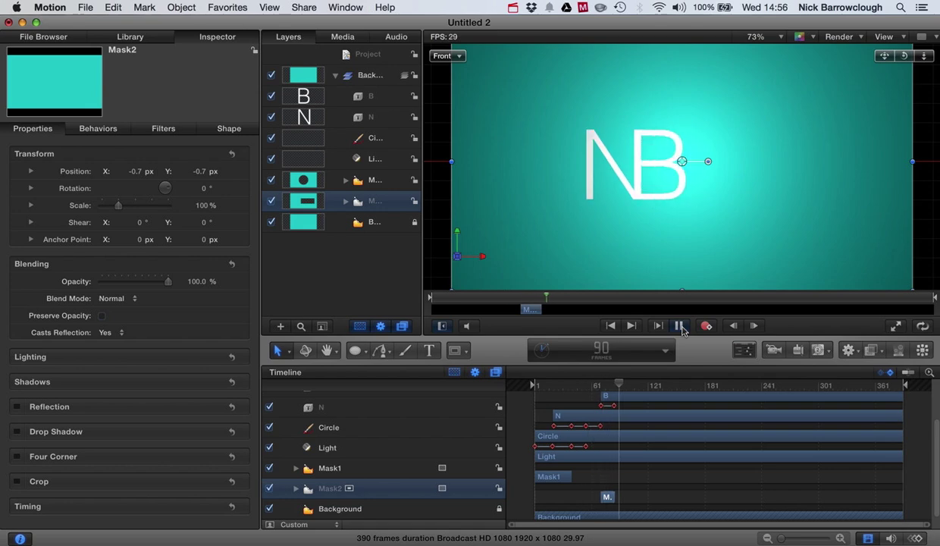
left_click(679, 326)
left_click_drag(634, 387, 616, 388)
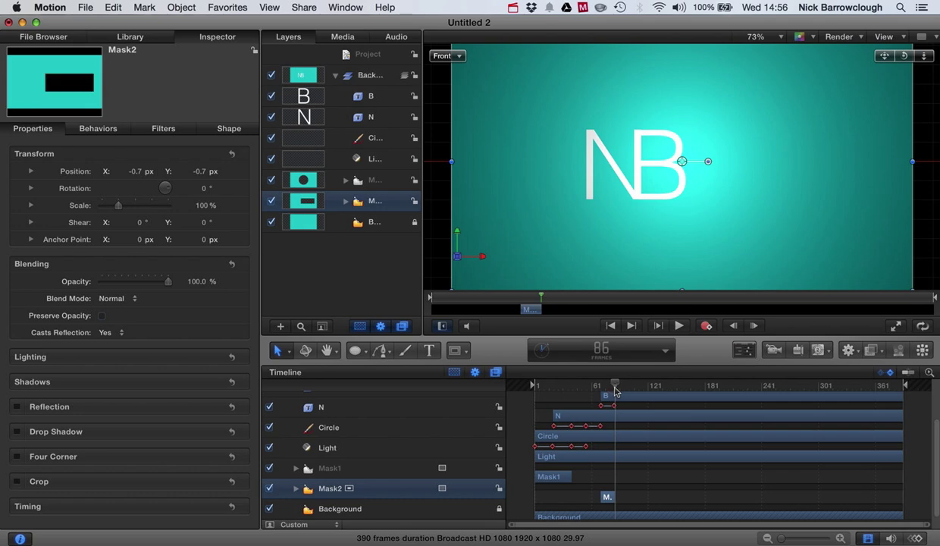